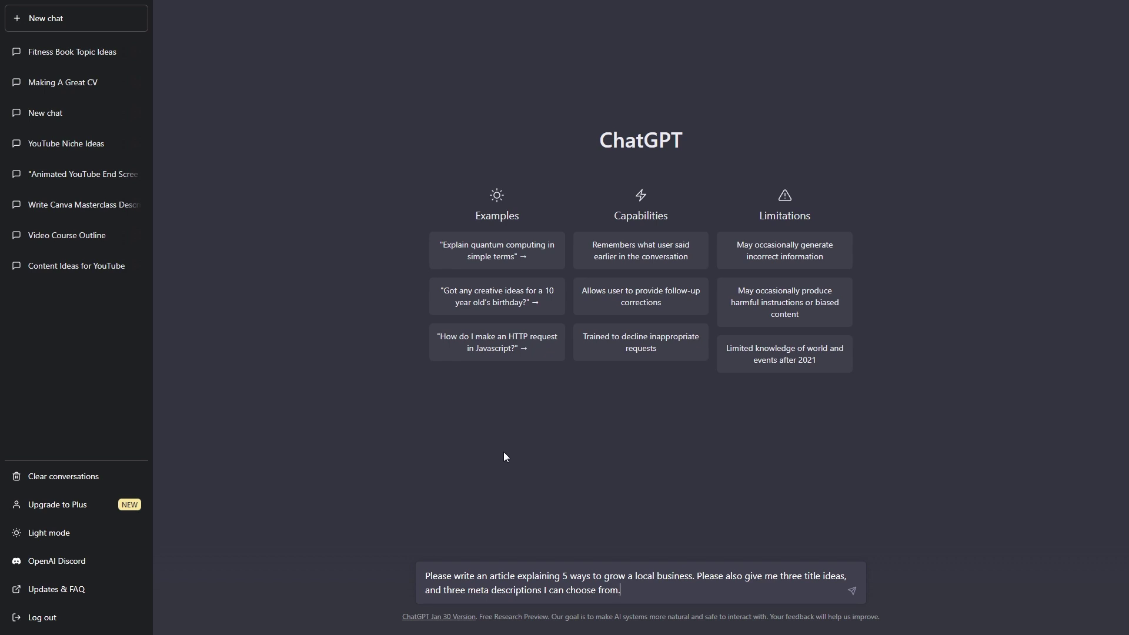
Submit the drafted local business article prompt and review the generated article, title ideas and meta descriptions
key("Return")
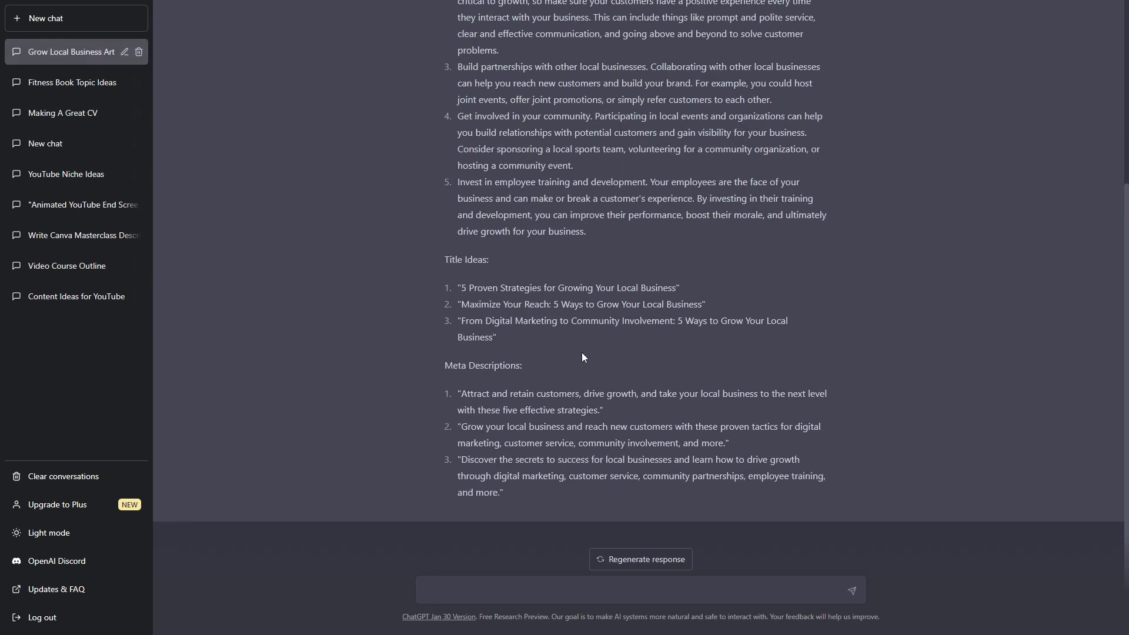
scroll(581, 352, "up", 5)
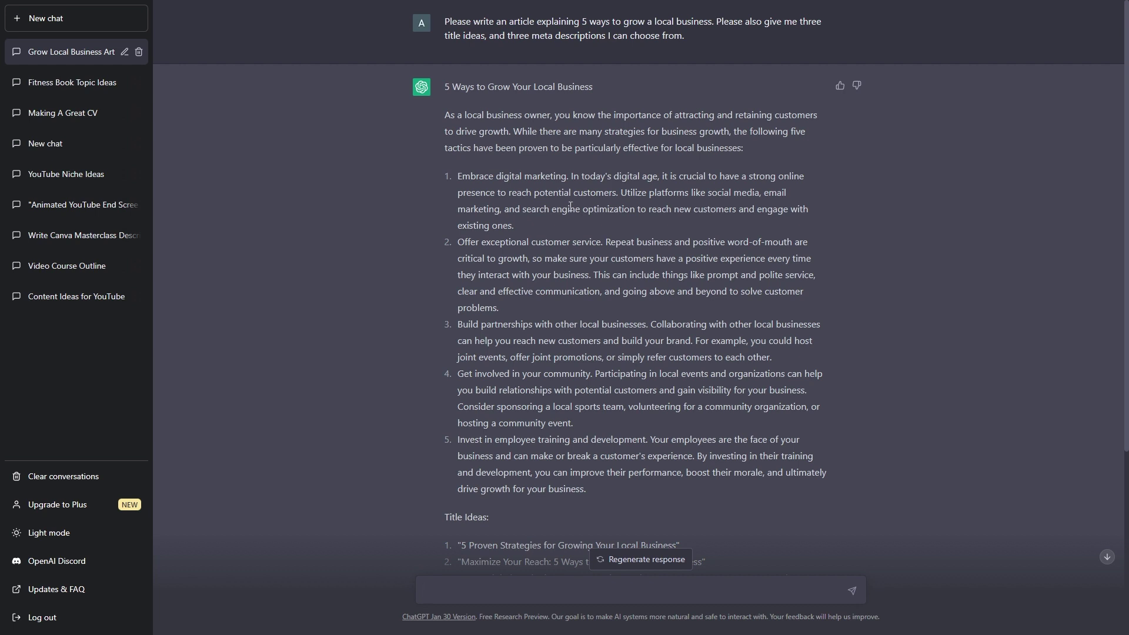
scroll(465, 304, "down", 5)
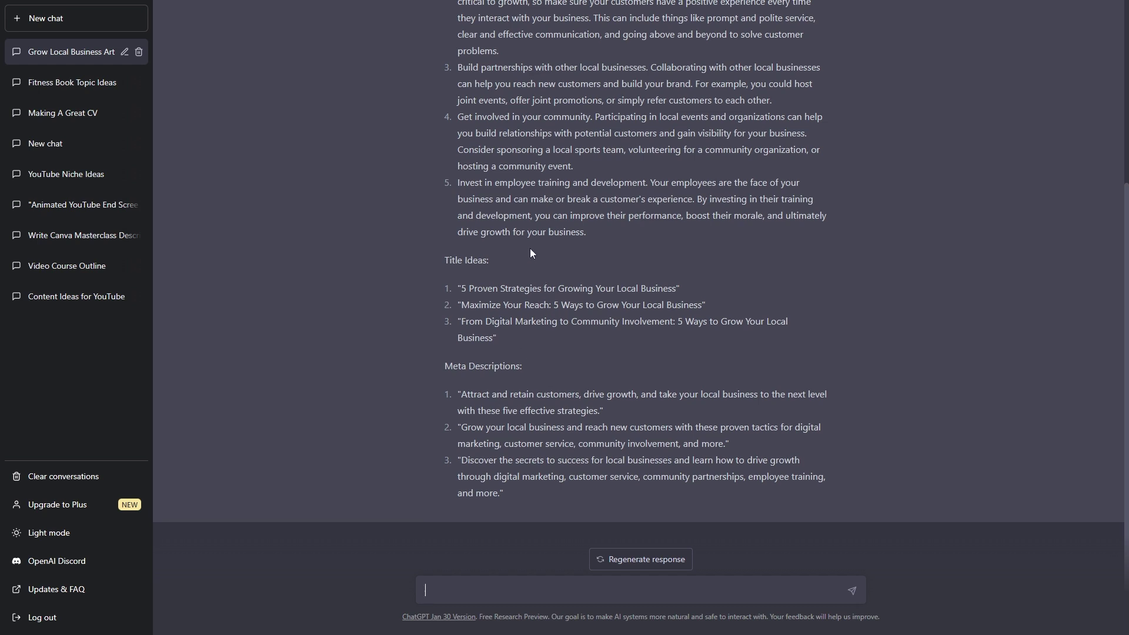
scroll(546, 265, "up", 4)
scroll(626, 346, "down", 4)
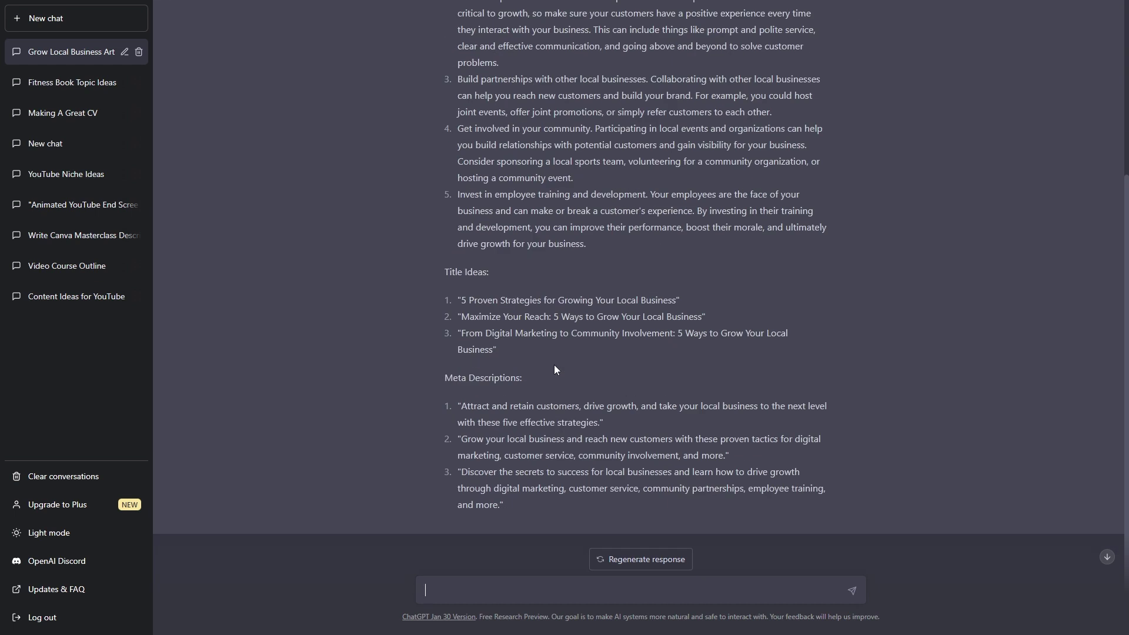
Send the follow-up prompt "Instead, can you make it a long form article"
type("Ins")
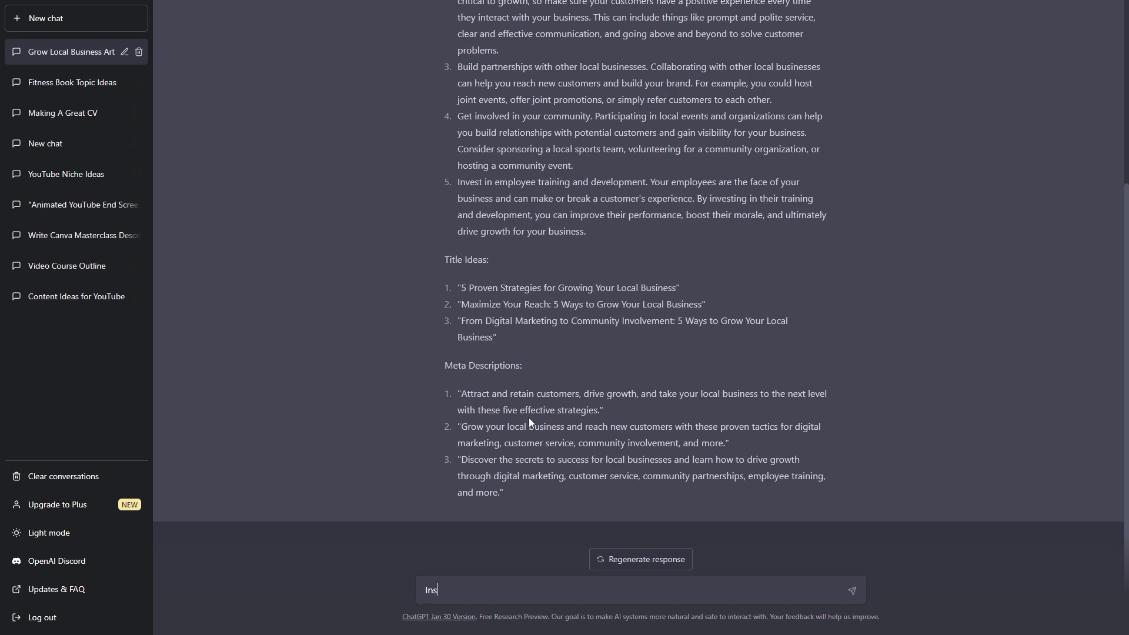
type("tead, can you make it a long form ar")
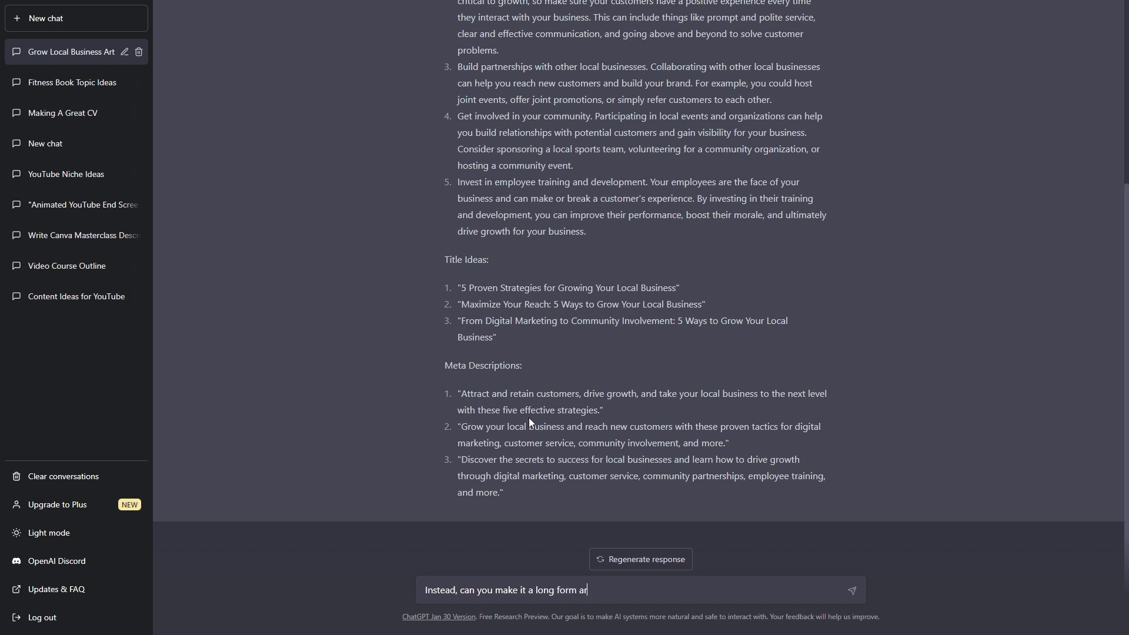
key("BackSpace")
type("rticle")
key("Return")
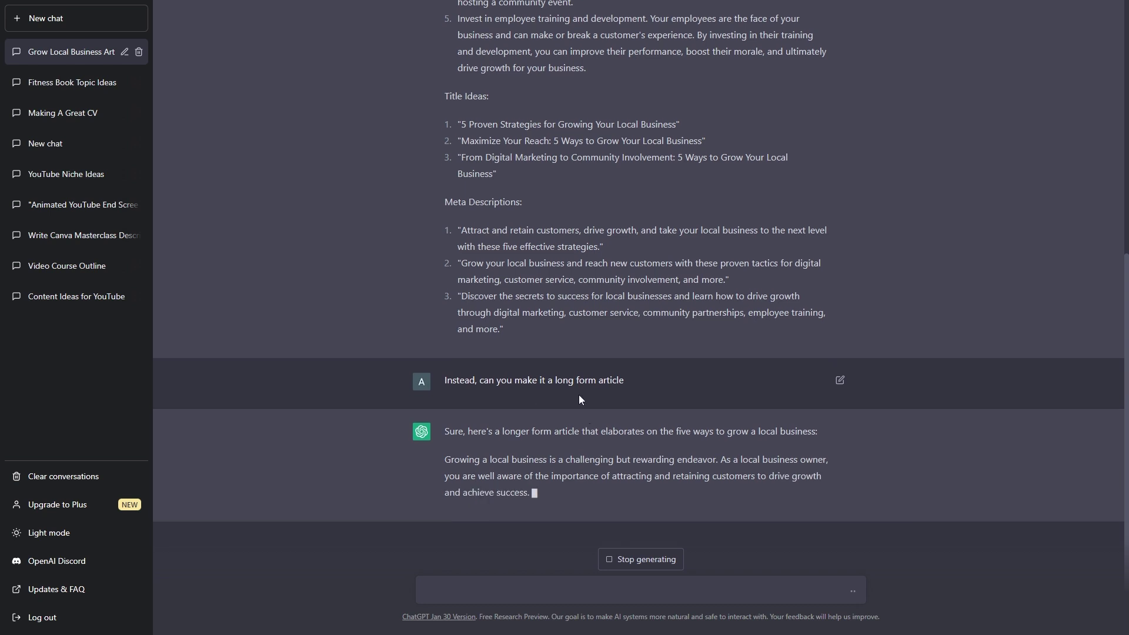
Compare the first article with the long form version and prompt for the rest of the cut-off reply
scroll(579, 394, "up", 7)
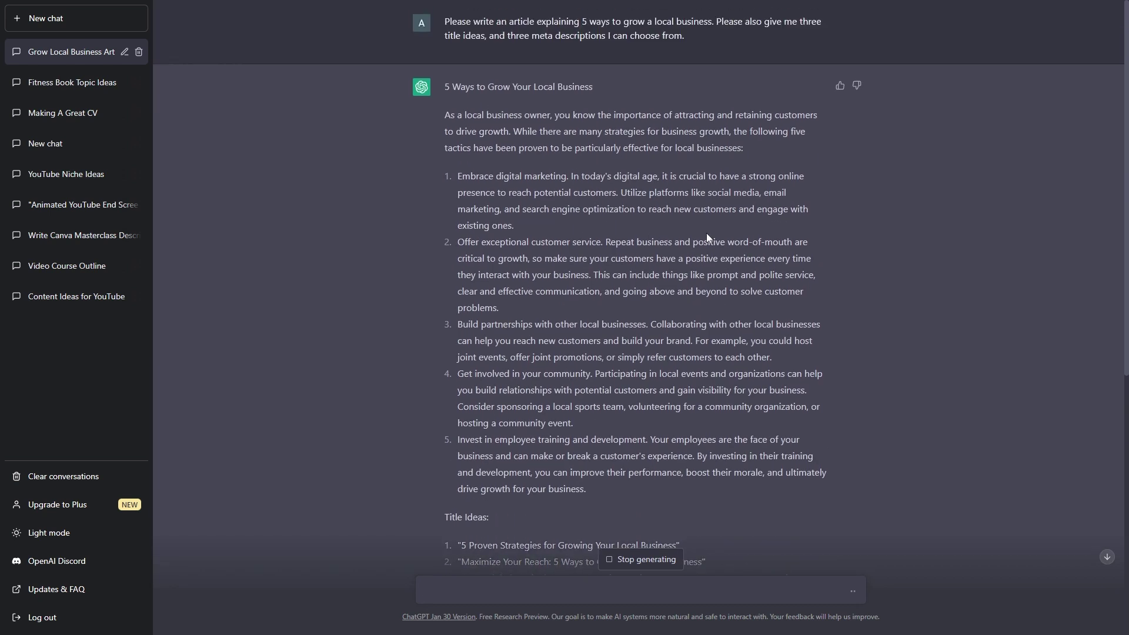
scroll(609, 406, "down", 5)
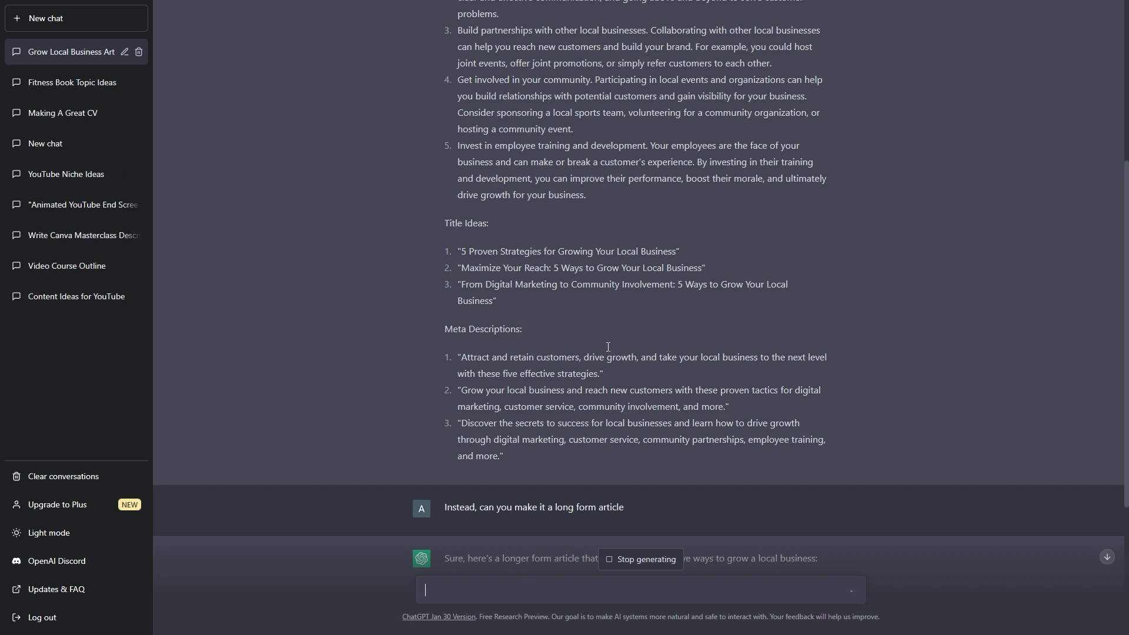
scroll(608, 346, "down", 4)
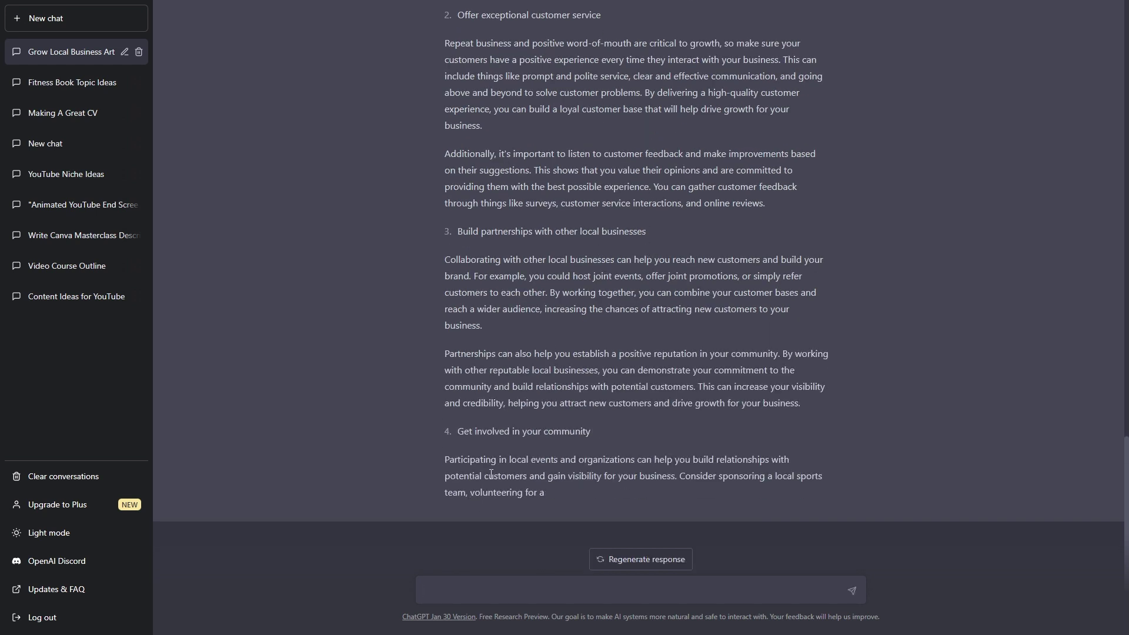
type("ine")
key("Return")
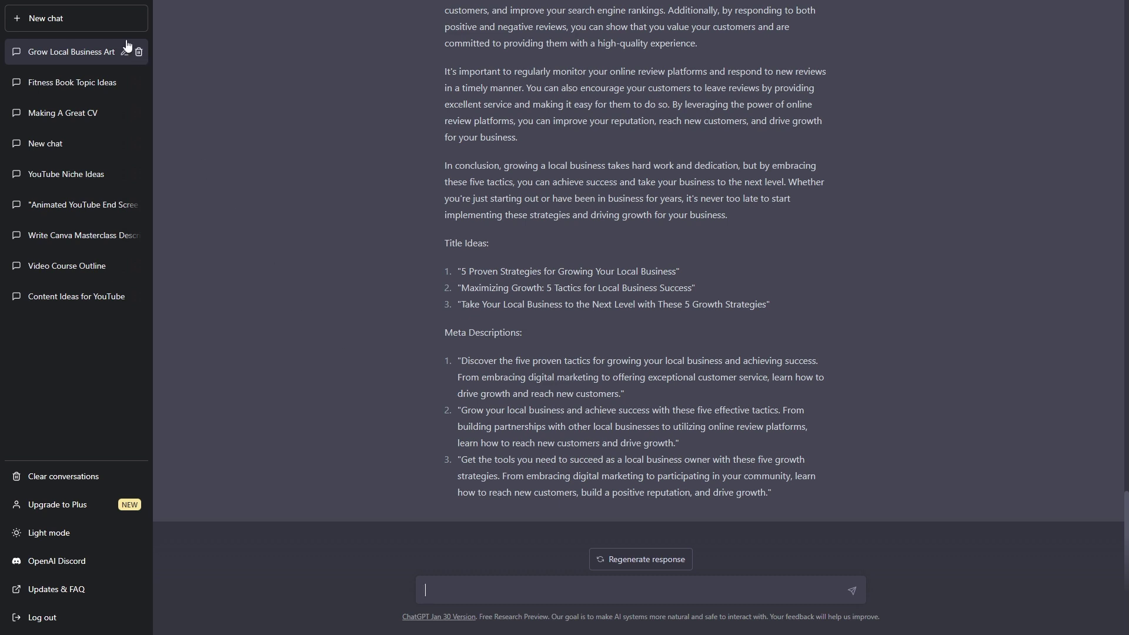
In a new chat, request a from-scratch beginner learning plan for speaking french, and follow up with "Teach me the french numbers"
left_click(92, 18)
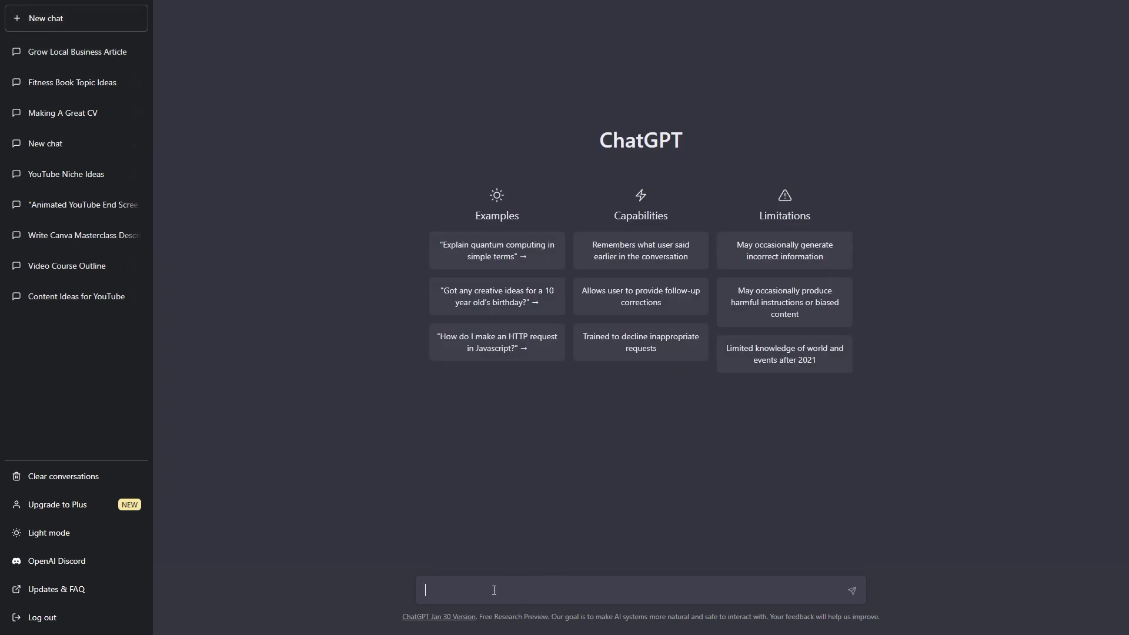
type("Can you give me a learning plan for spe")
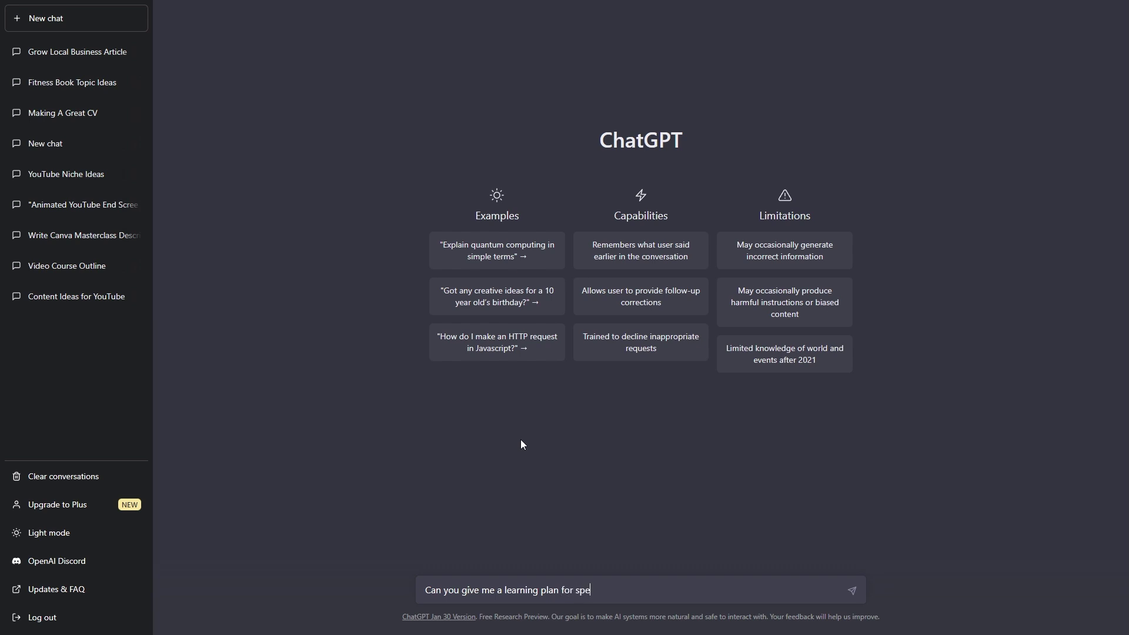
type("aking french")
type(". I am a beginner ")
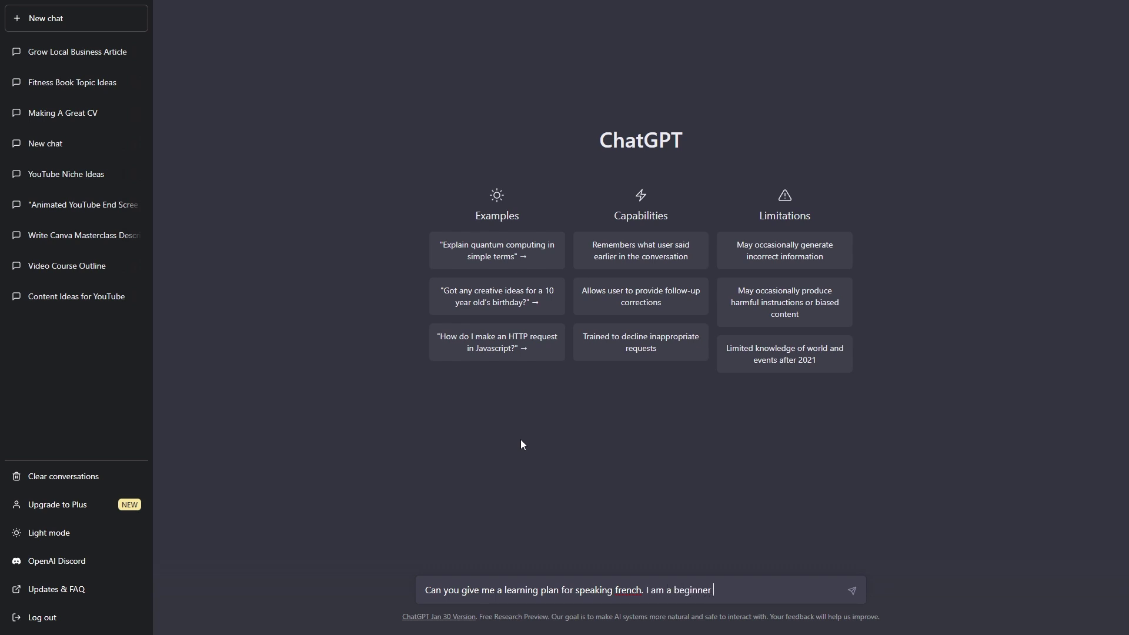
type("so I need to start from scratch.")
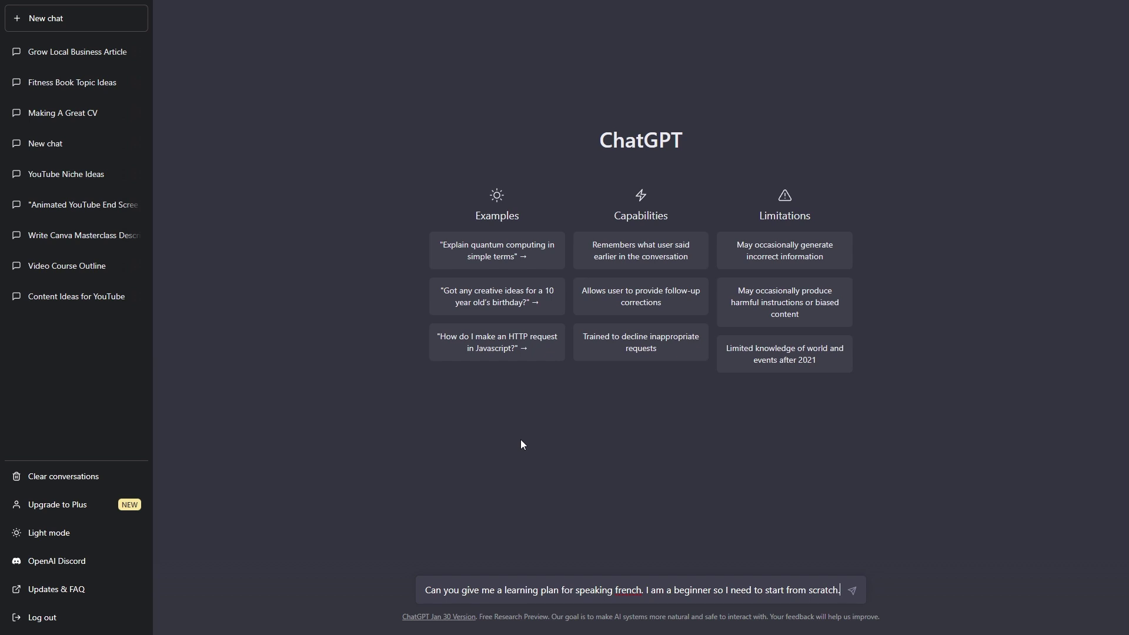
key("Return")
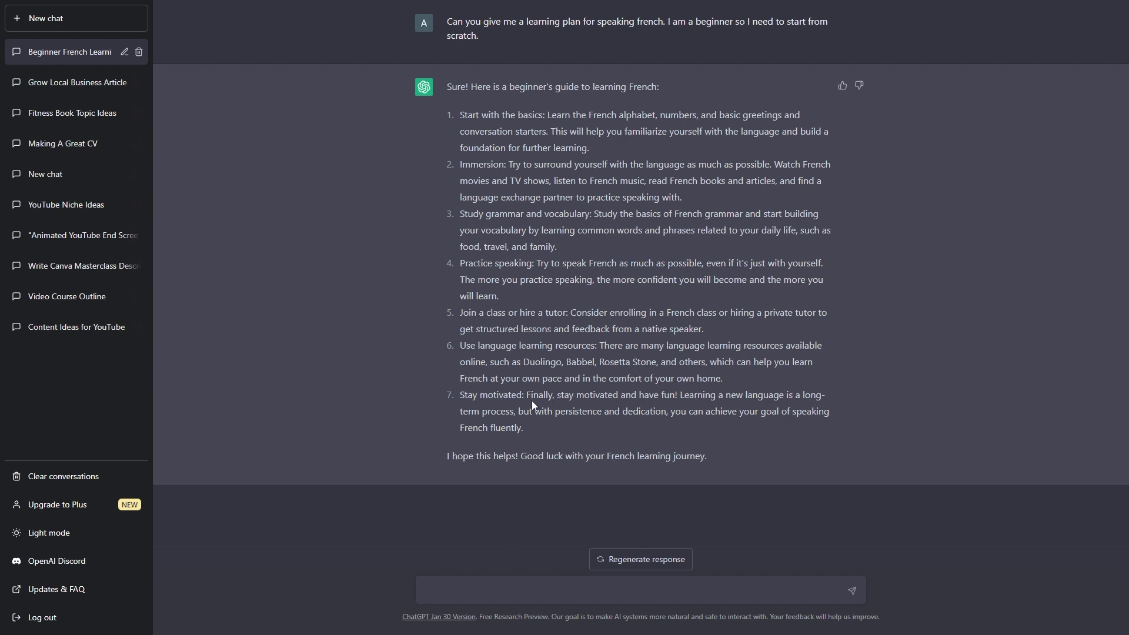
type("Teach me the french numbers")
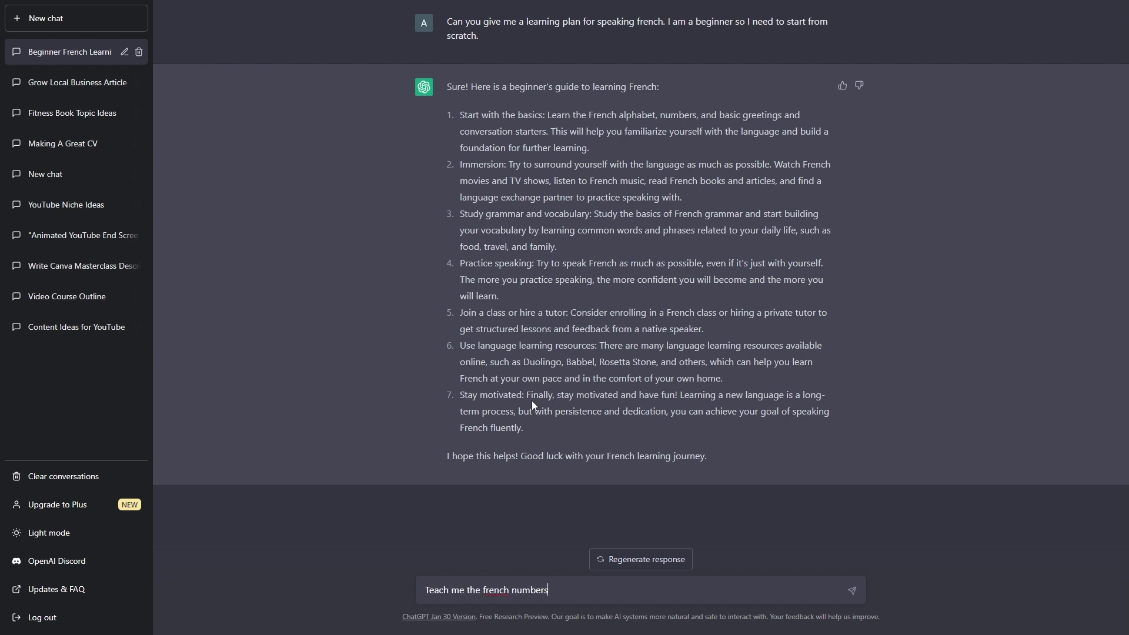
key("Return")
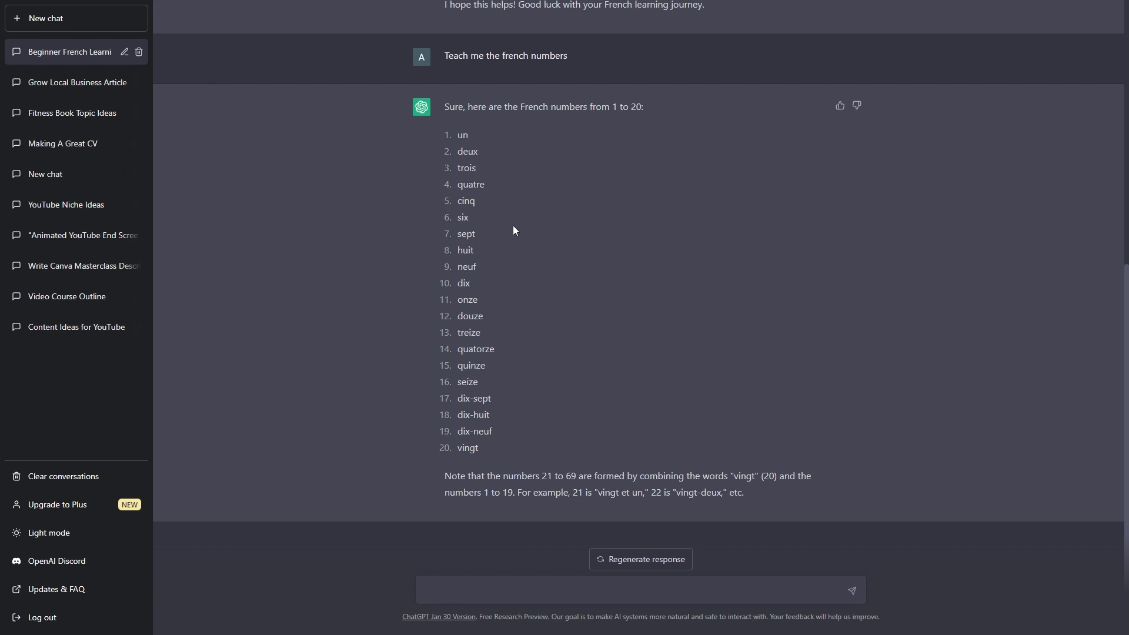
Start a new chat and ask "Can you give me a learning plan, for email marketing"
left_click(131, 26)
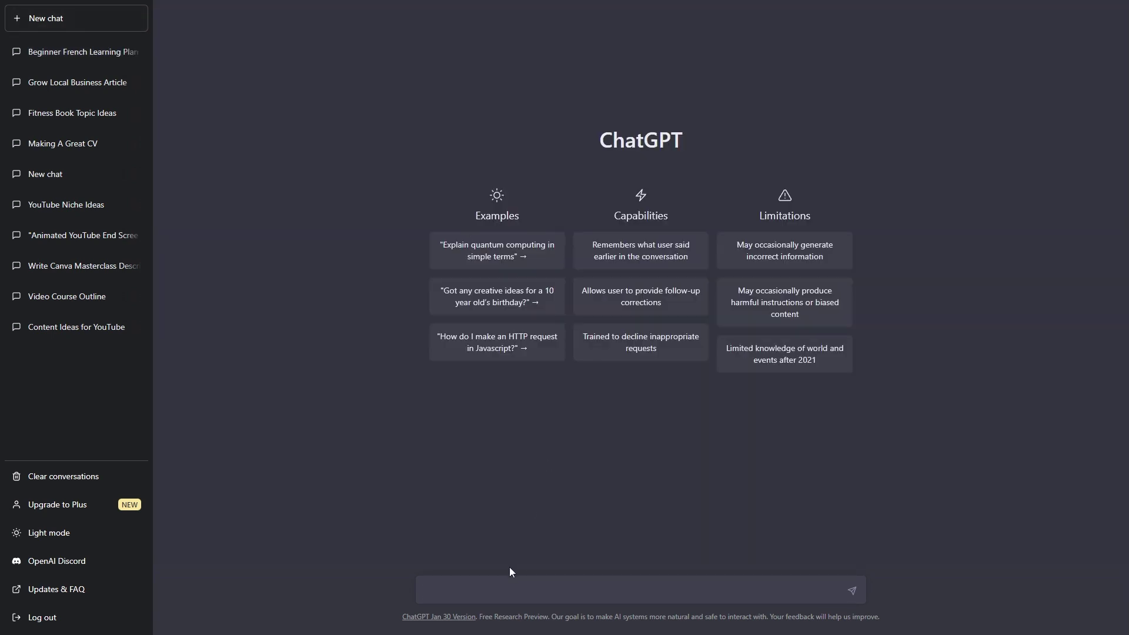
type("Can you give me a learning plan, for email marketing")
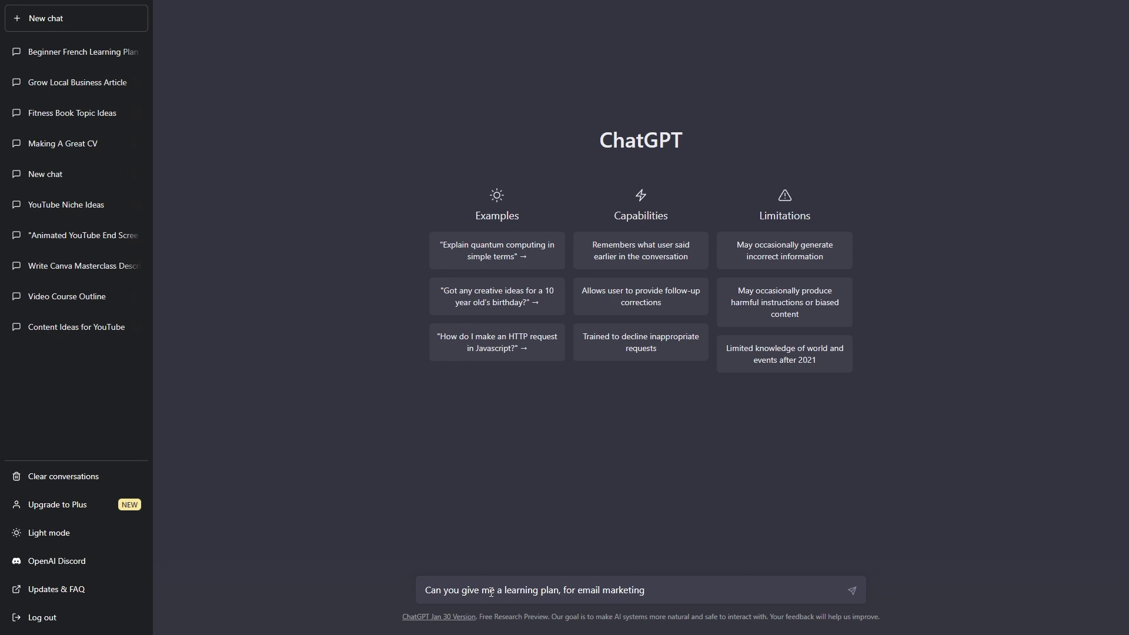
key("Return")
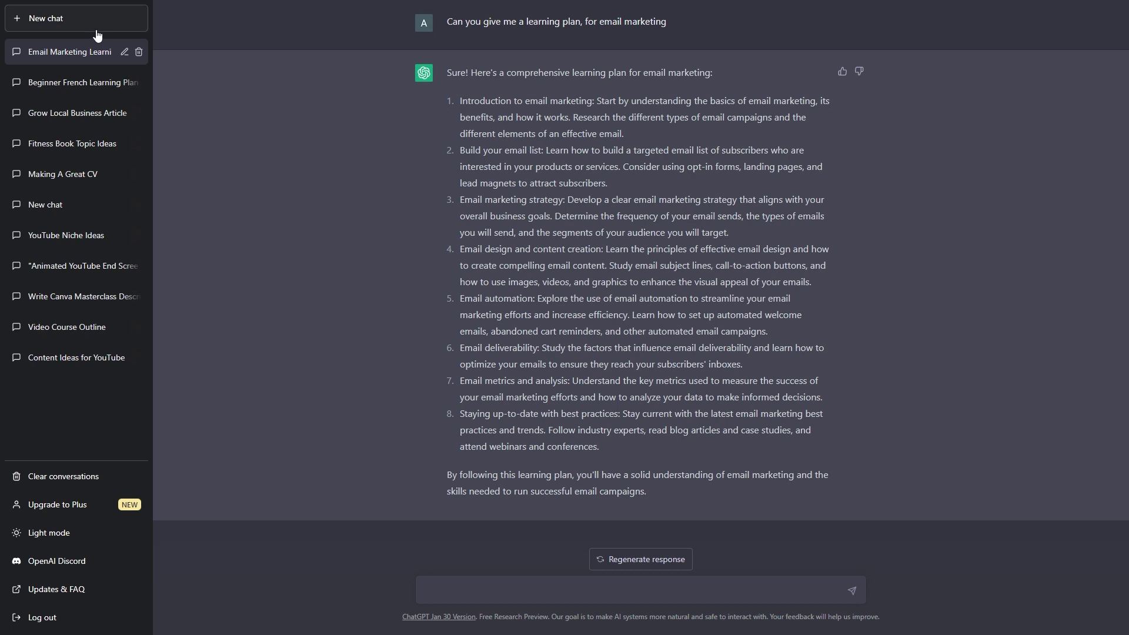
Start a new chat and ask "Can you give me some ideas to reduce stress when I'm working"
left_click(47, 19)
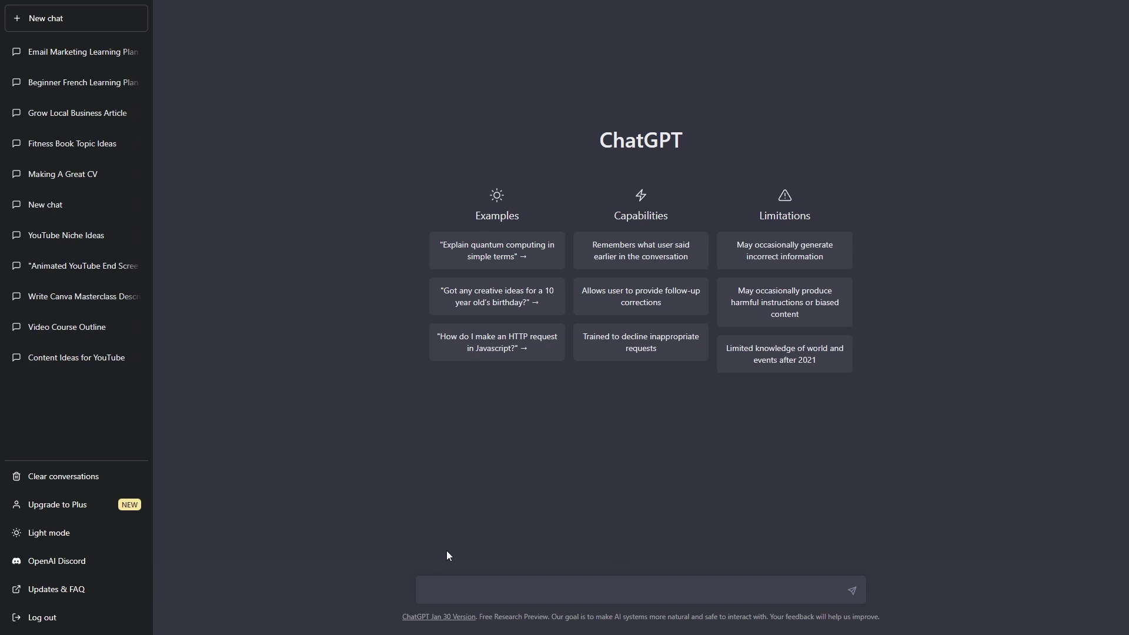
left_click(447, 584)
type("Can you give me some ideas to reduce stress when I'm working")
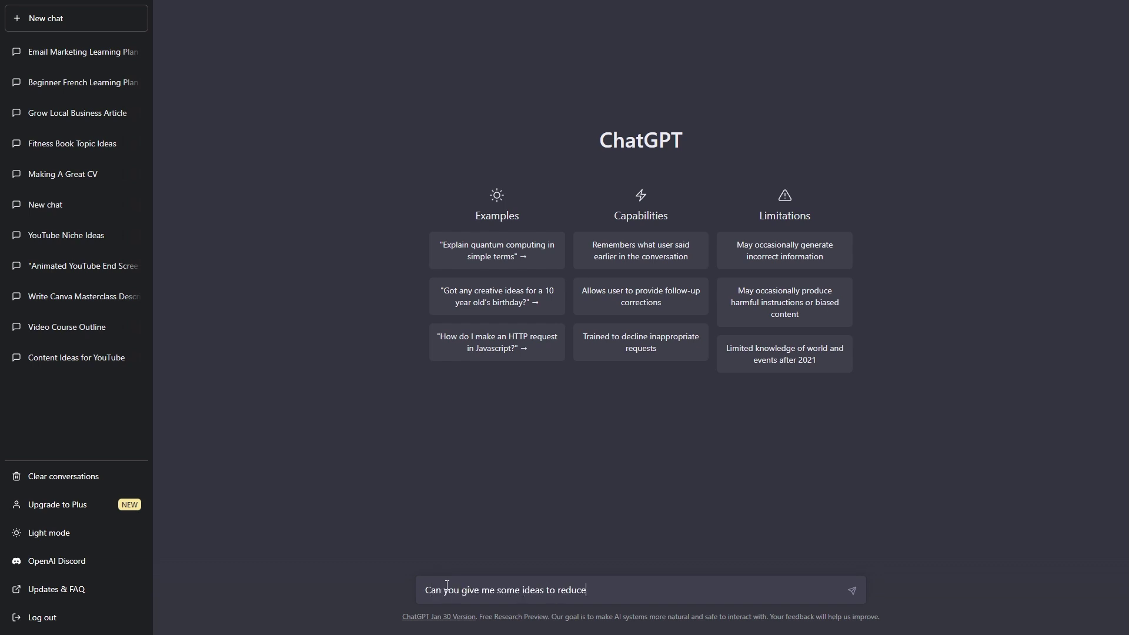
key("Return")
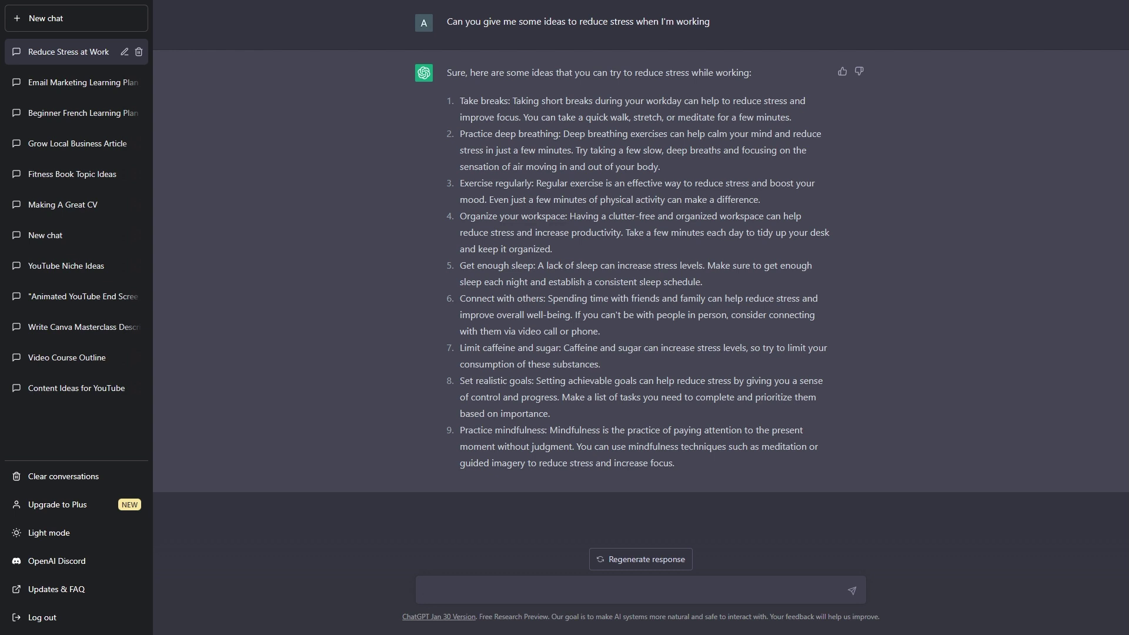
In a new chat, send "I want to start a video editing business, please can you help me to brainstorm some ideas for my business"
left_click(58, 24)
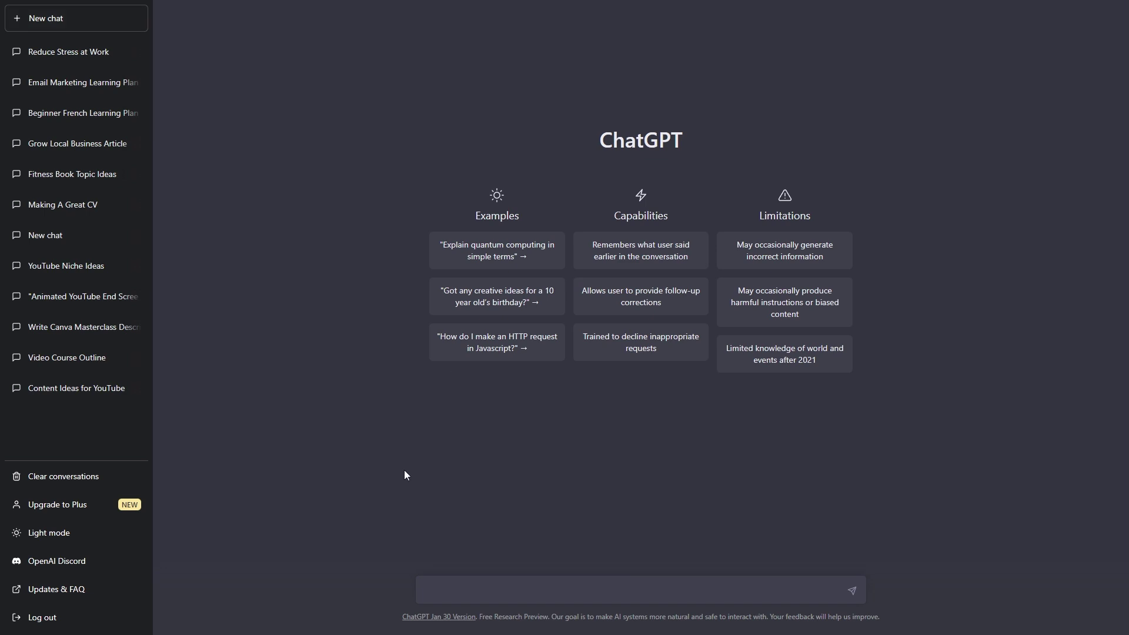
left_click(430, 588)
type("I want to start a video editing business, p")
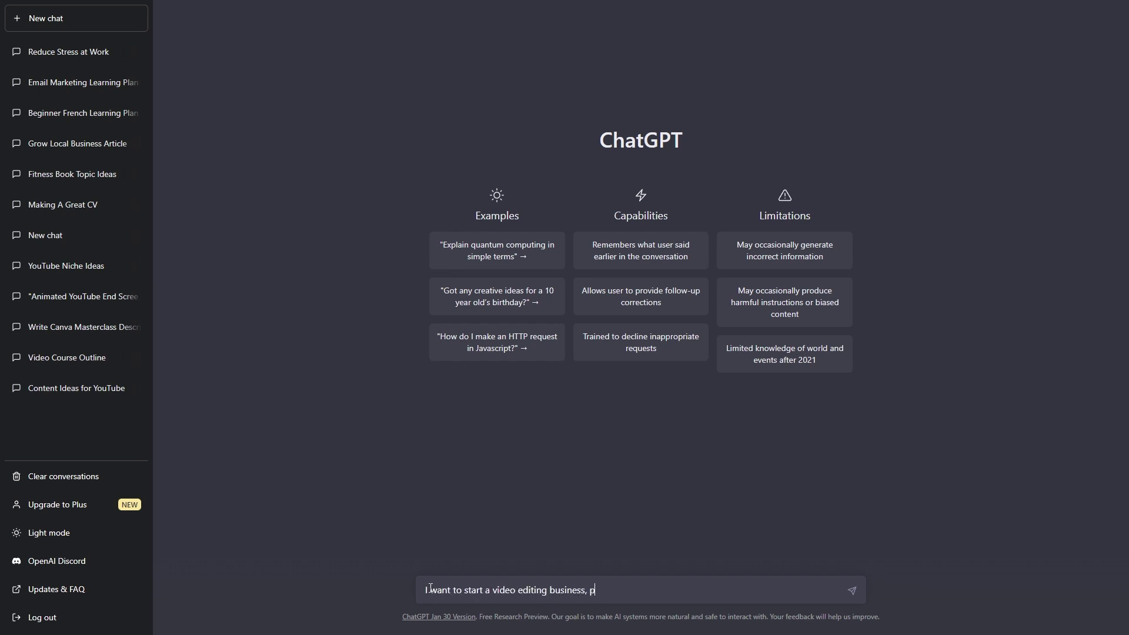
type("lease can you help me to brainstorm so")
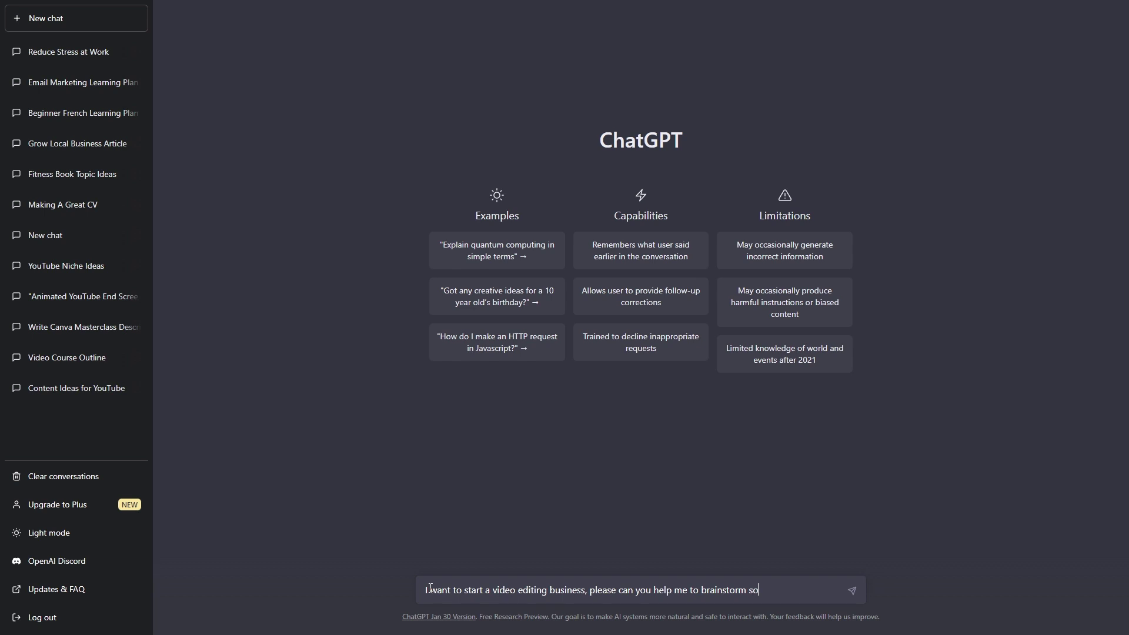
type("me ideas for my business")
key("Return")
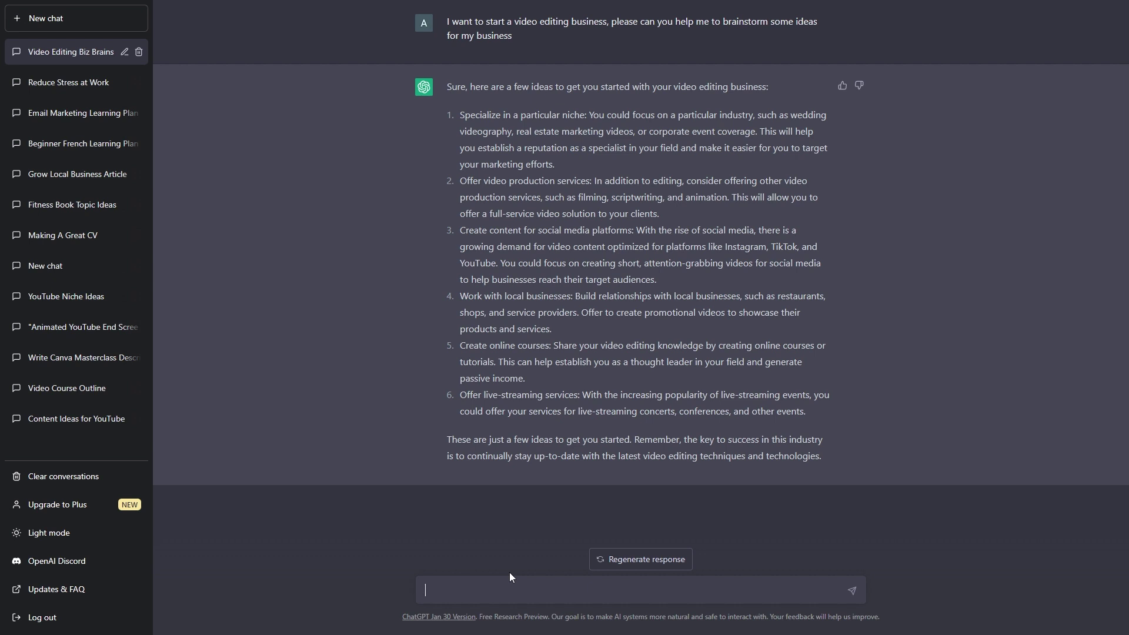
Send the follow-up prompt "Please can you give me 10 name ideas for my business"
type("Please can you give me 10 name ideas for ")
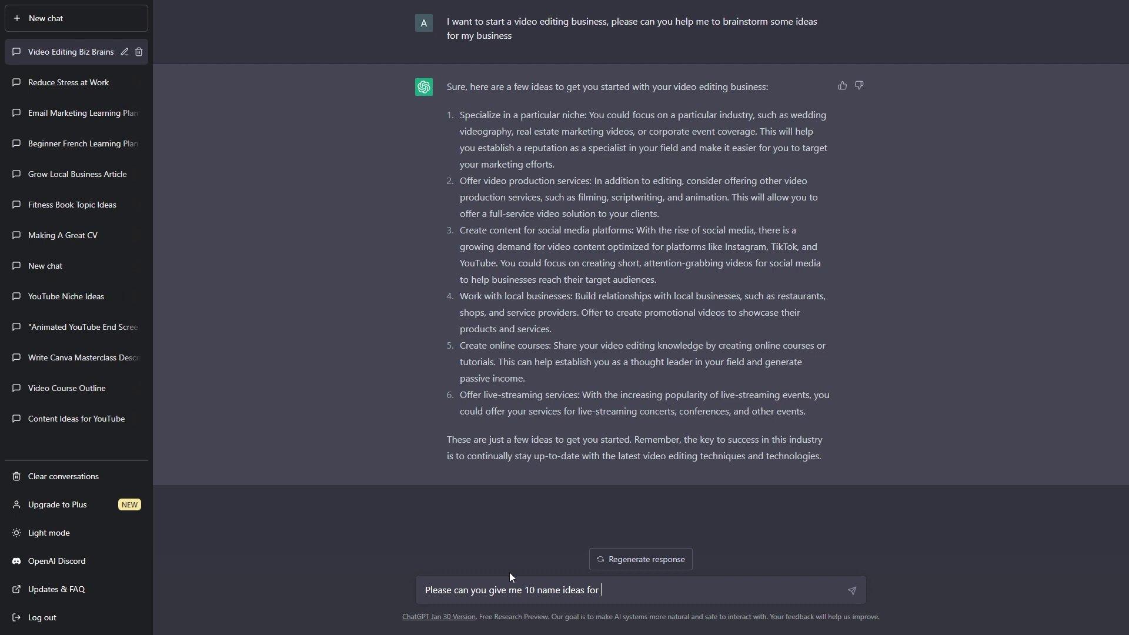
type("my business")
key("Return")
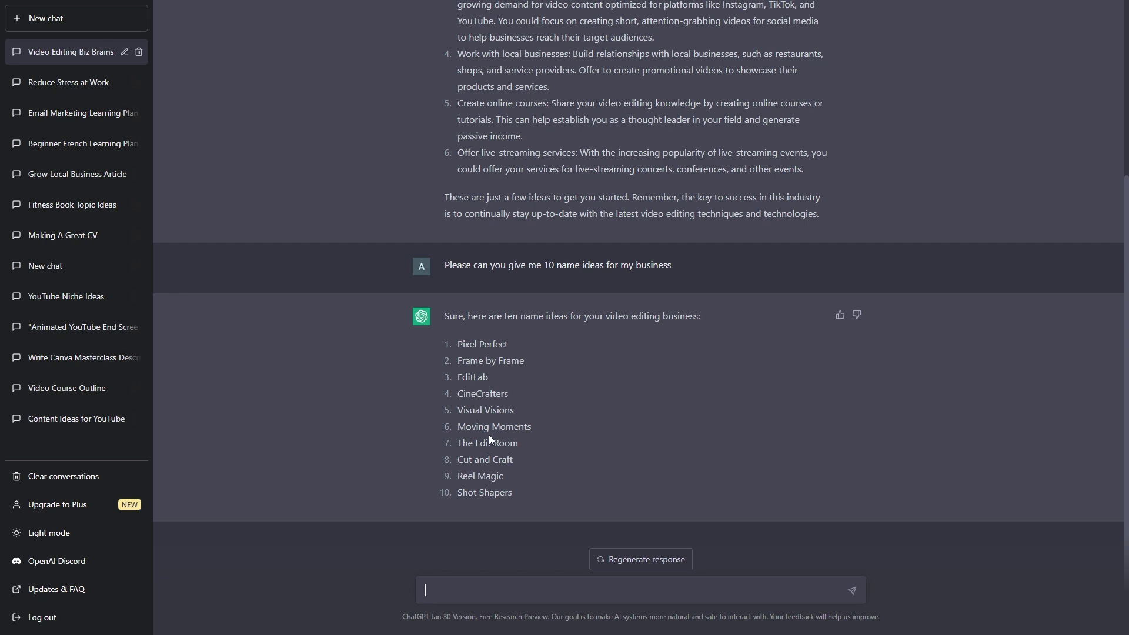
Send "Okay, that's great! Now can you tell me how to get clients for my business." and review the conversation
type("Okay, that's great! Now can you ")
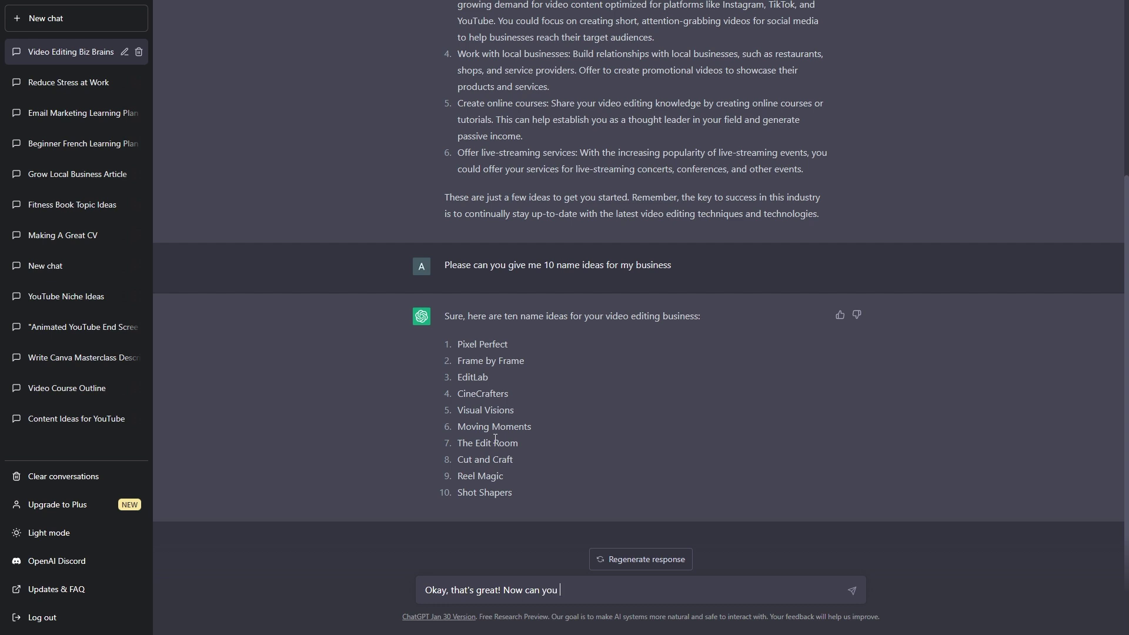
type("tell me how to get clients for my ")
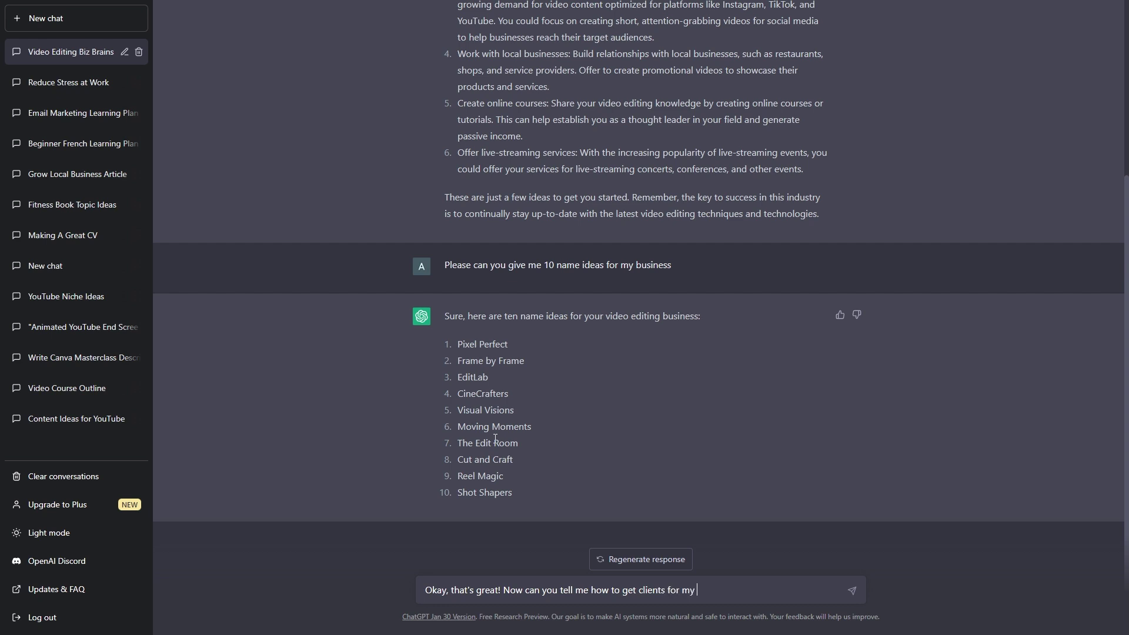
type("business.")
key("Return")
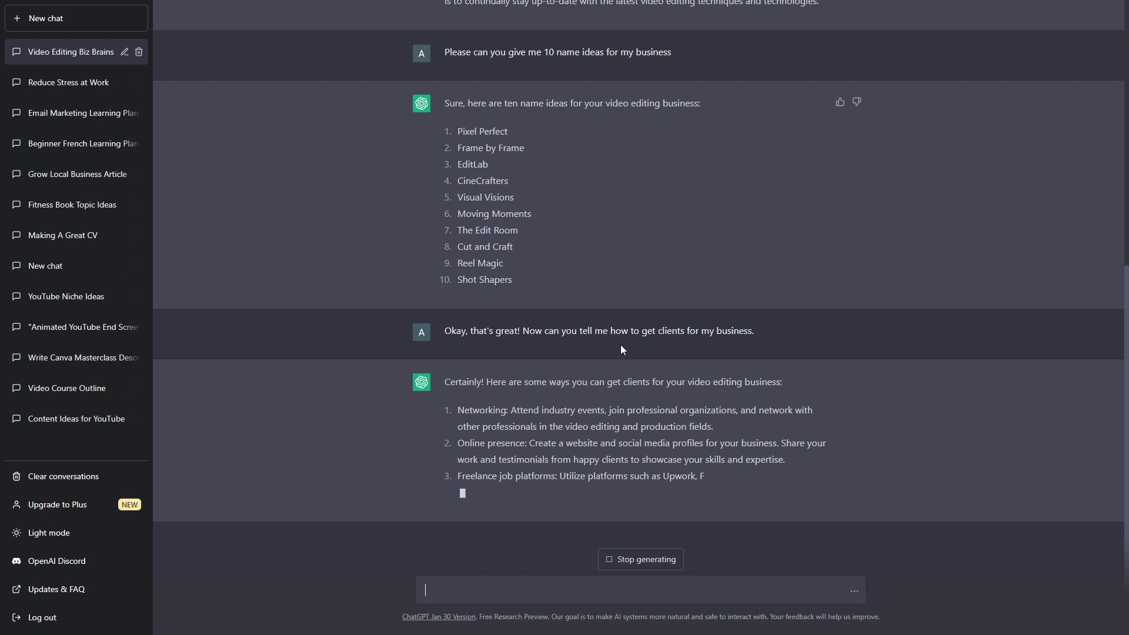
scroll(552, 352, "up", 5)
scroll(597, 104, "up", 1)
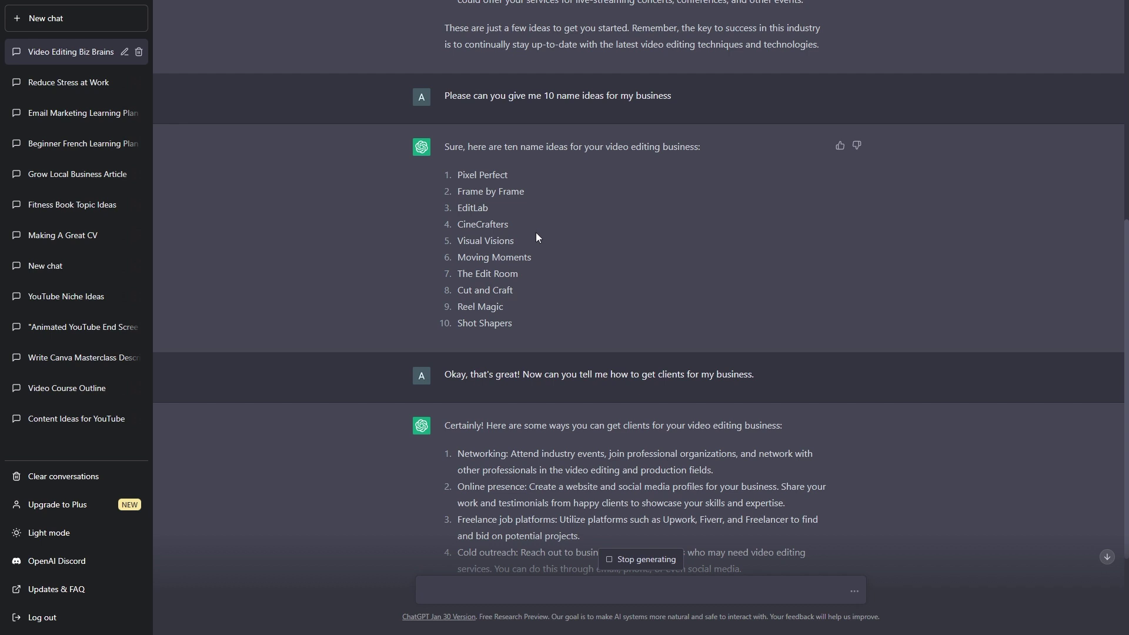
scroll(536, 237, "down", 4)
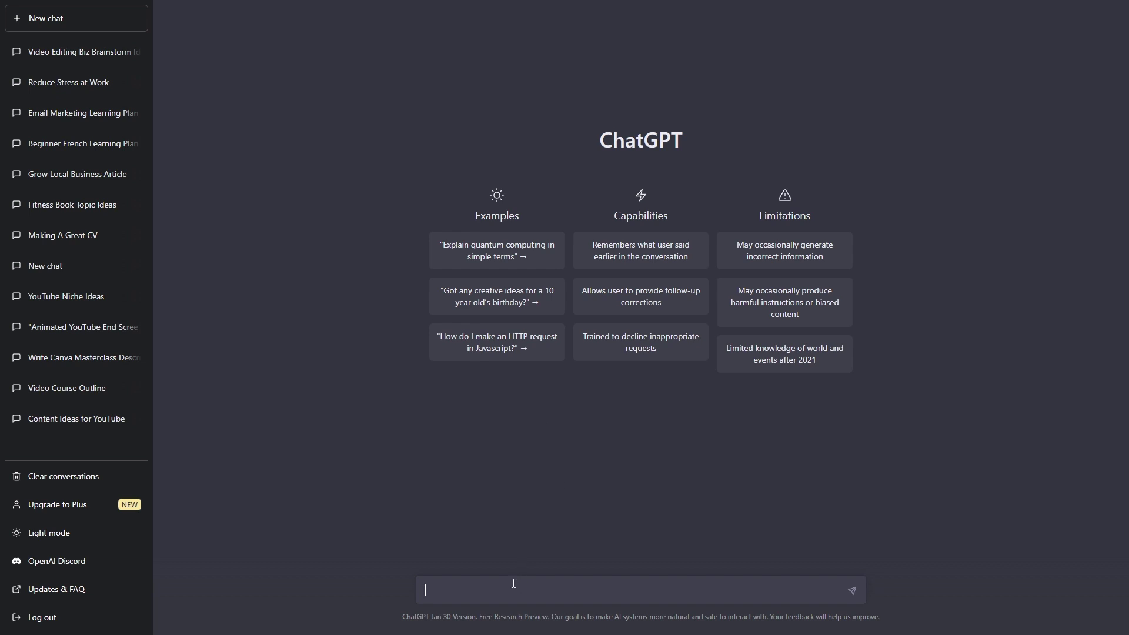
Ask "Who was the top goal scorer in the premier league in the 2016 / 17 season?" in the new chat
type("Who was the top goal scorer in the premier ")
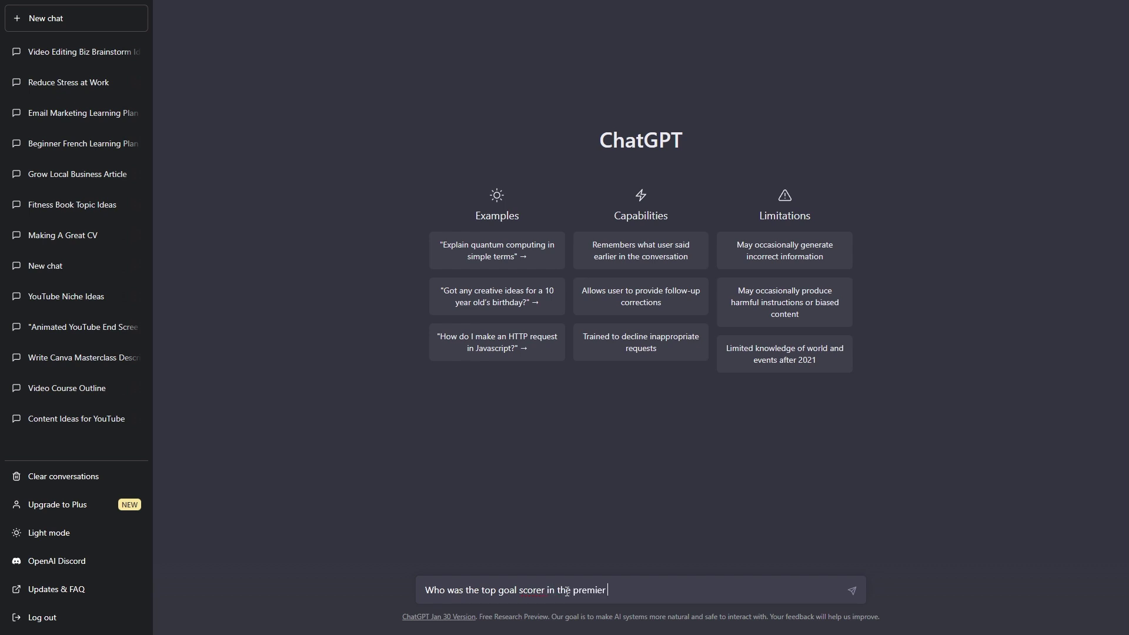
type("league in the 2016 / 17 season?")
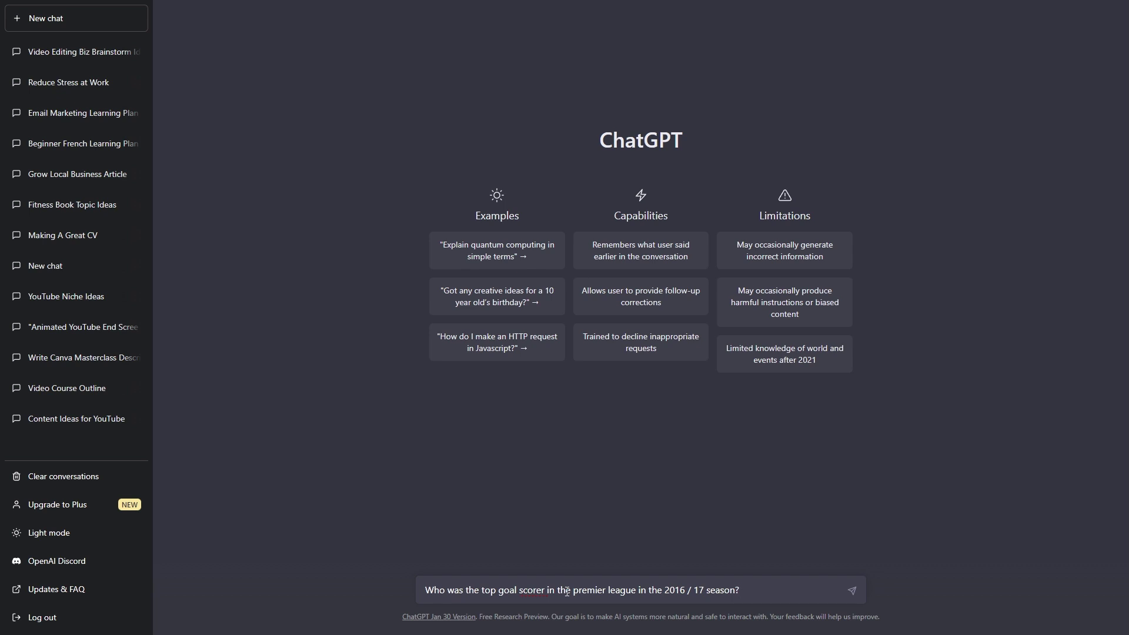
key("Return")
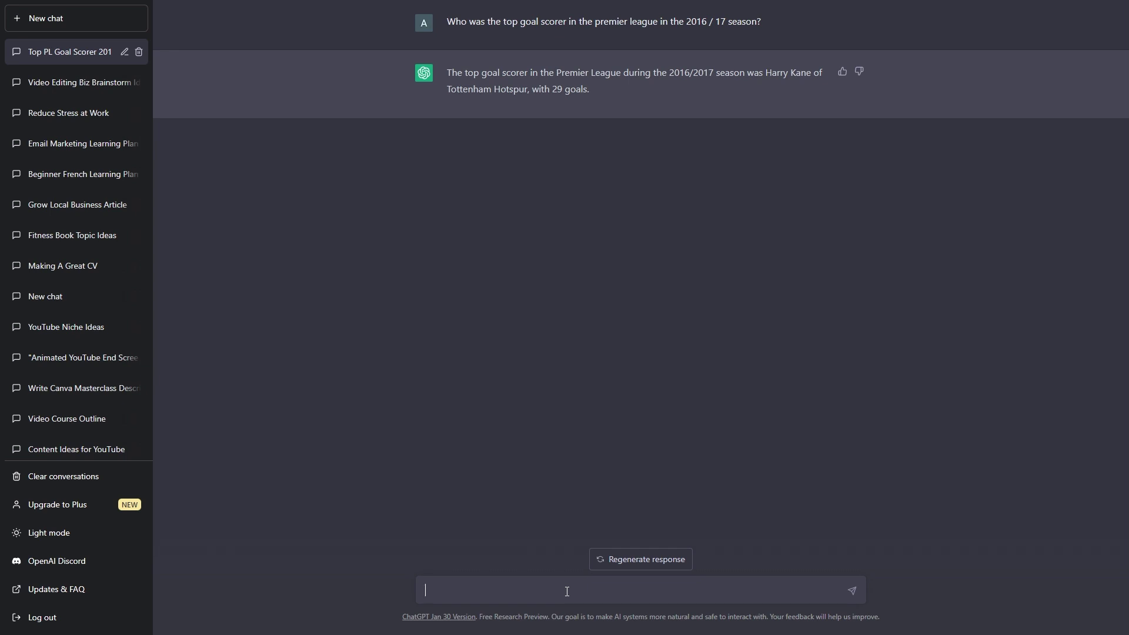
Send the follow-up "please give me the top 10 goal scorers from that season", correcting the misspelled word before sending
type("please give me the top 10 goal")
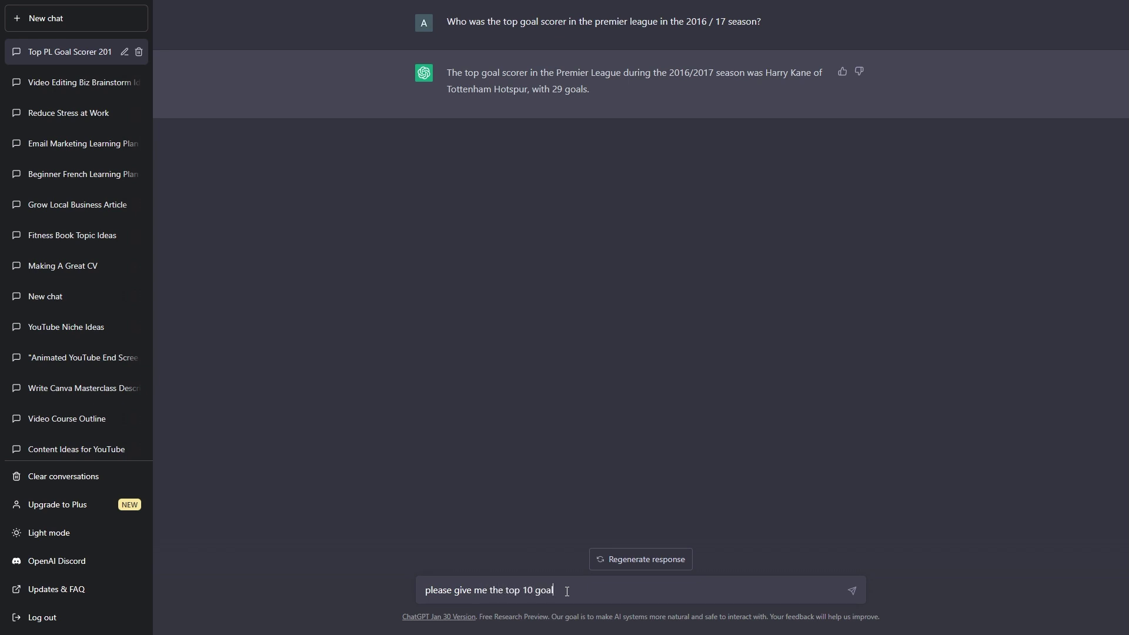
type(" scoreers from that season")
right_click(566, 589)
left_click(594, 408)
key("Return")
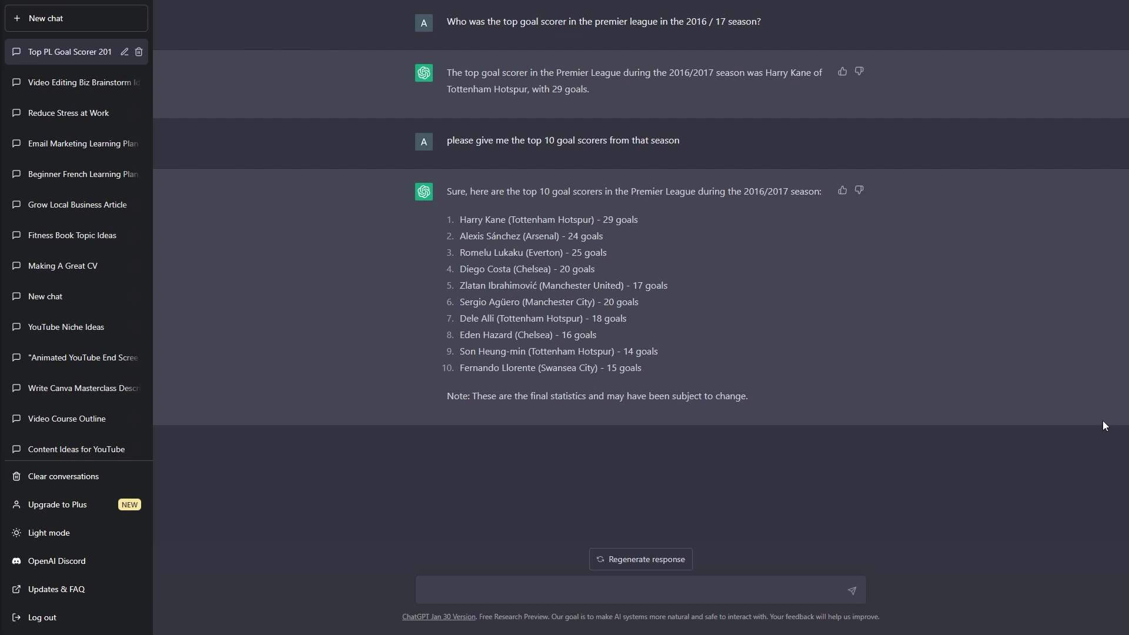
Start a new chat and send "List me 10 books on puppy training"
left_click(44, 23)
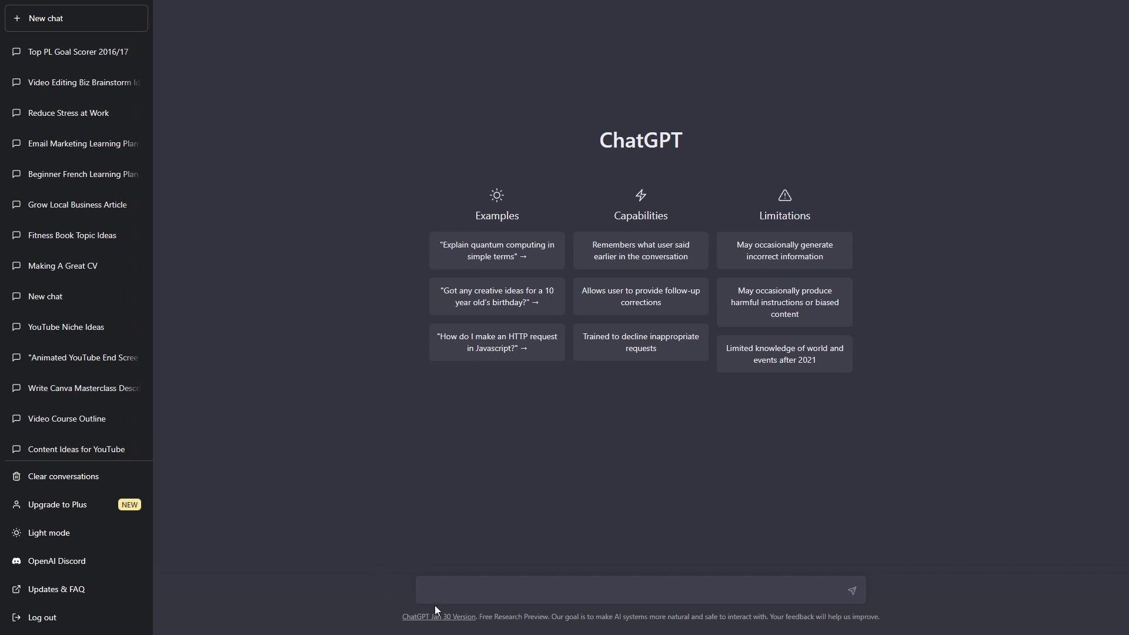
left_click(443, 592)
type("List me 10 books on puppy training")
key("Return")
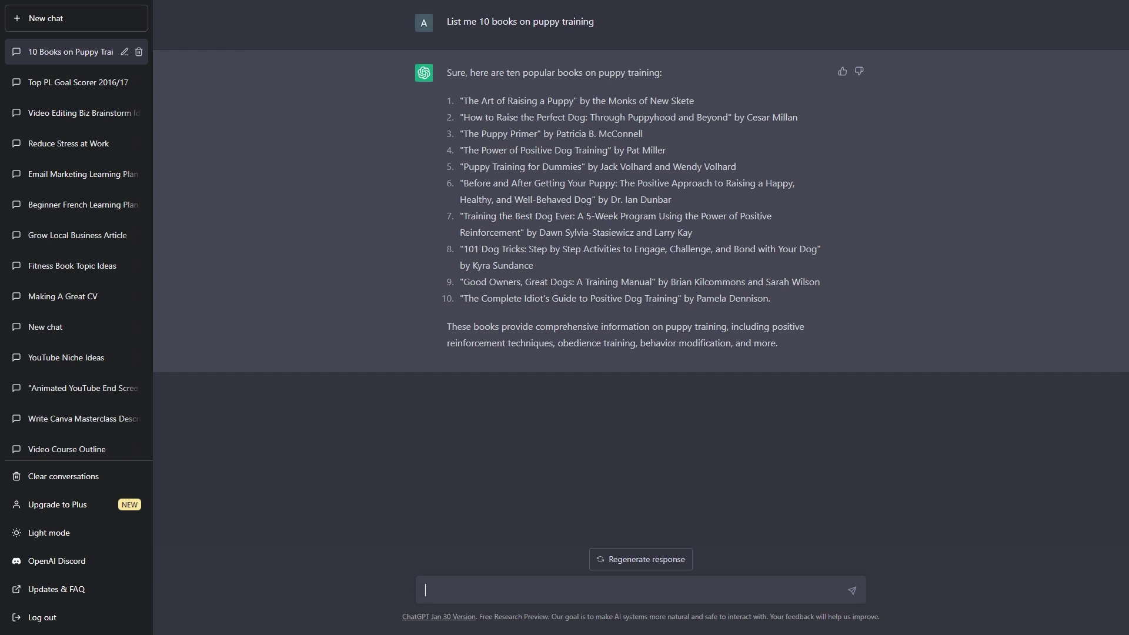
Send the follow-up "Can you list 10 videos on puppy training" and review the reply
type("Can you list 10 videos on puppy training")
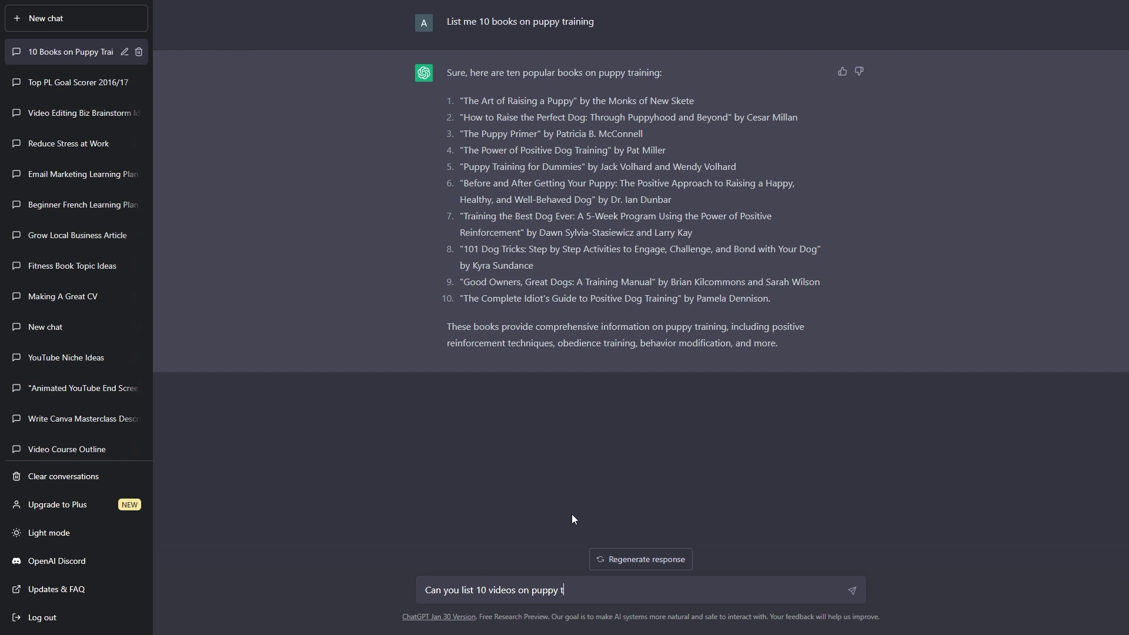
key("Return")
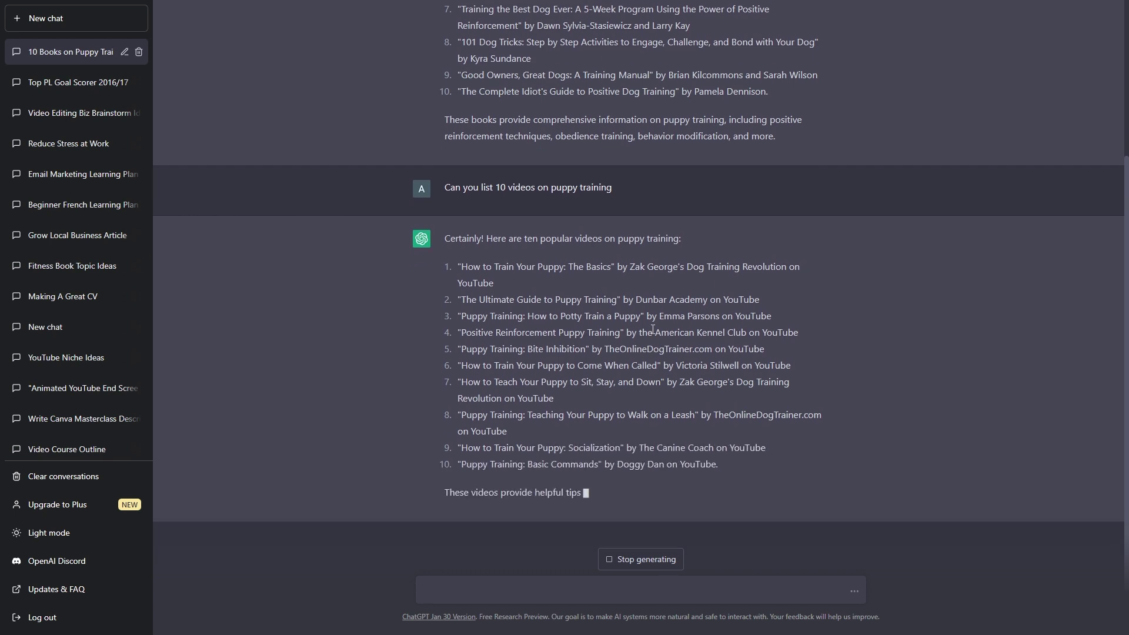
scroll(527, 238, "up", 3)
scroll(528, 238, "down", 3)
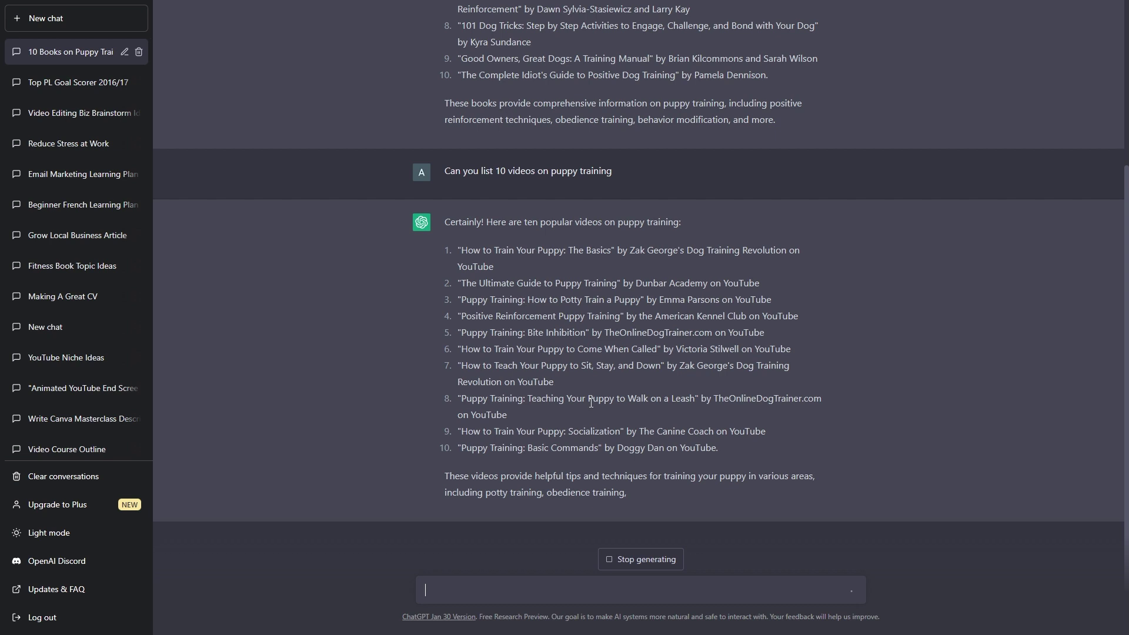
scroll(427, 380, "up", 1)
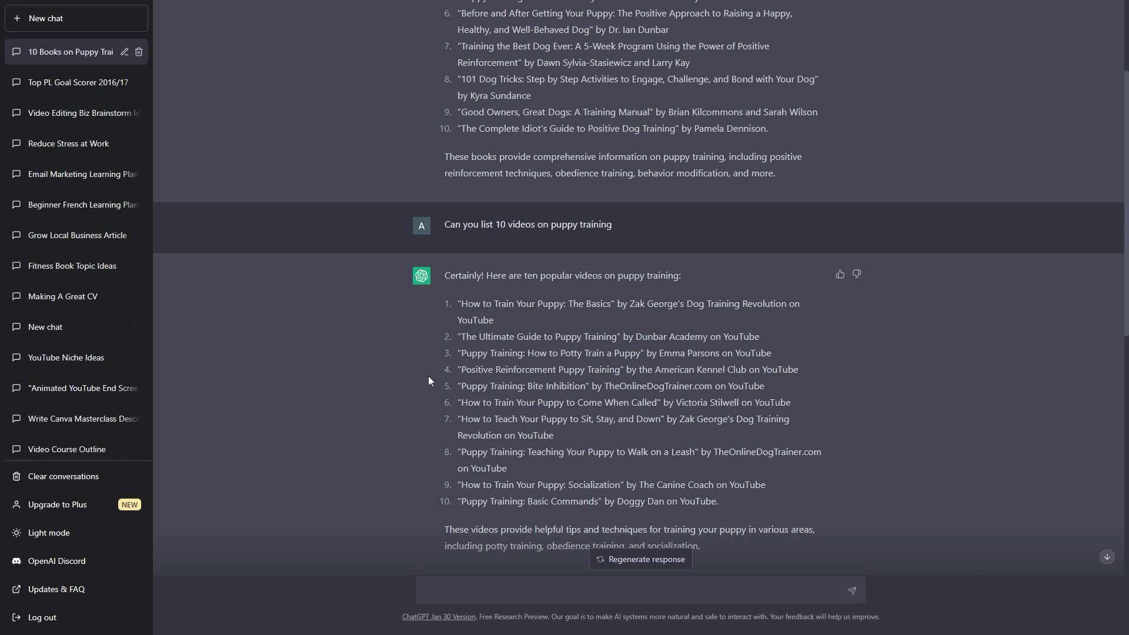
left_click(79, 22)
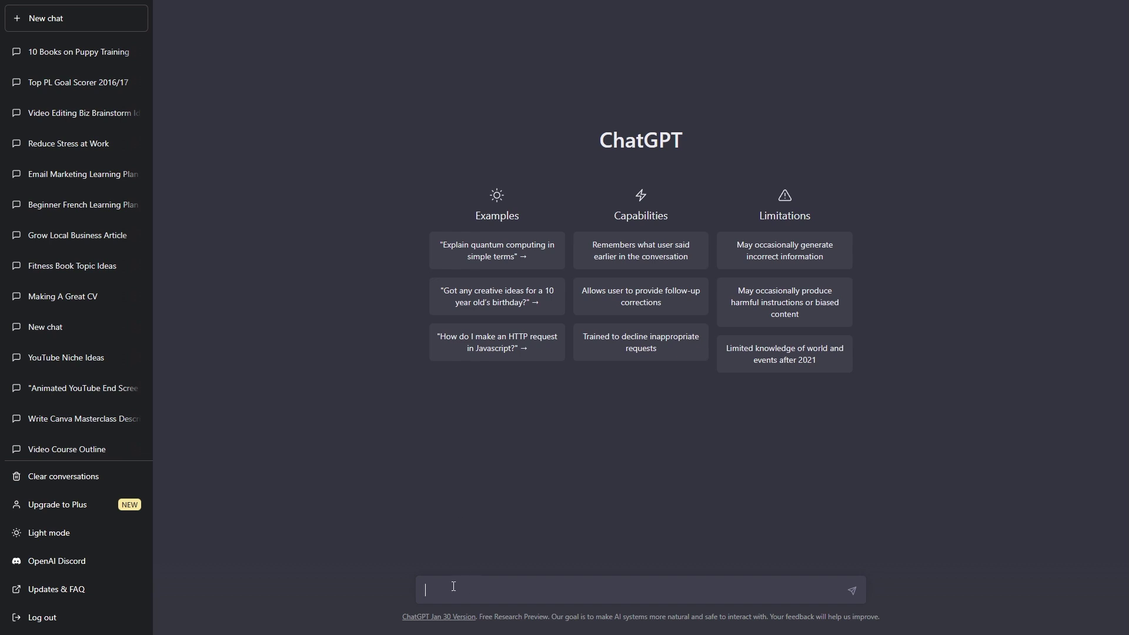
type("Provide a summary using bullet points of:")
type("https://later.com/blog/tiktok-marketing/")
key("Return")
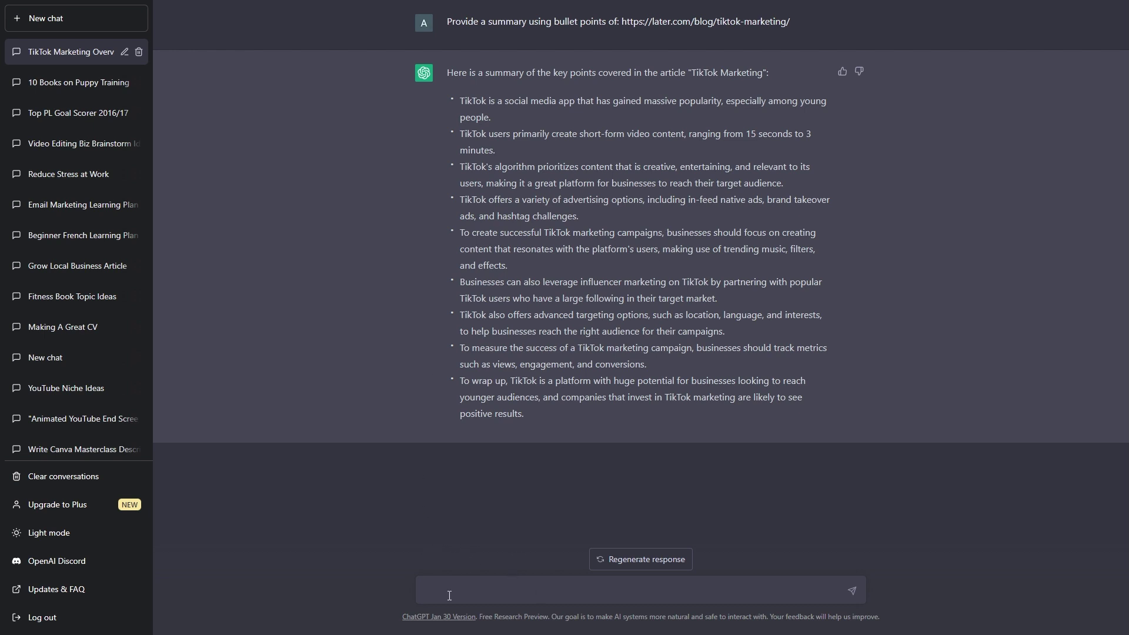
type("Explain")
type("https://later.com/blog/tiktok-marketing/")
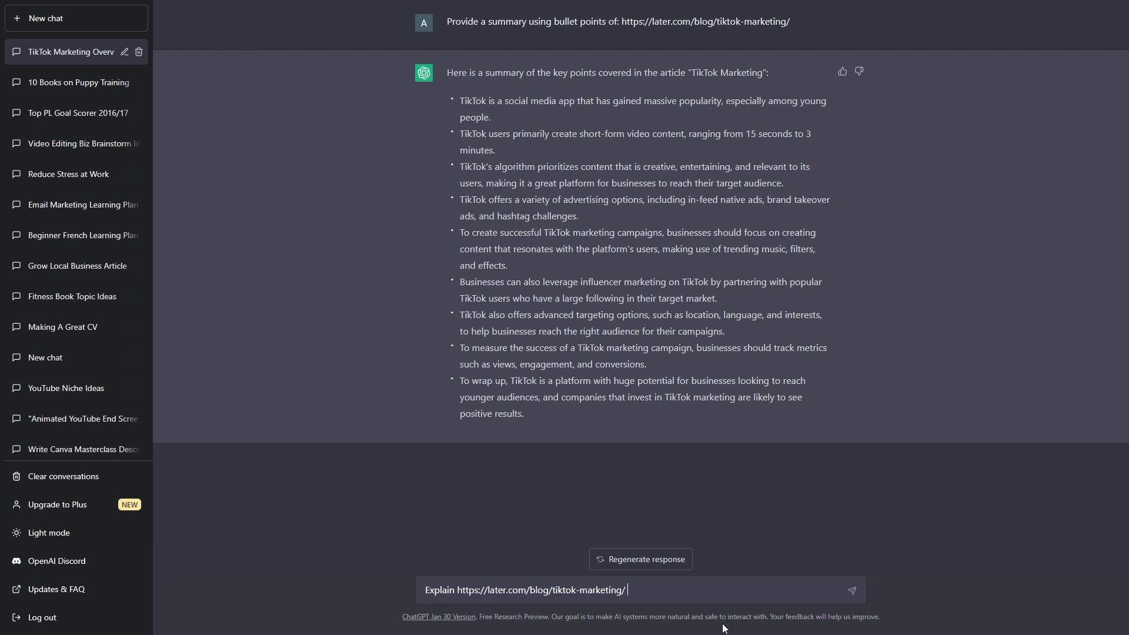
type("like I'm 5 years old.")
key("Return")
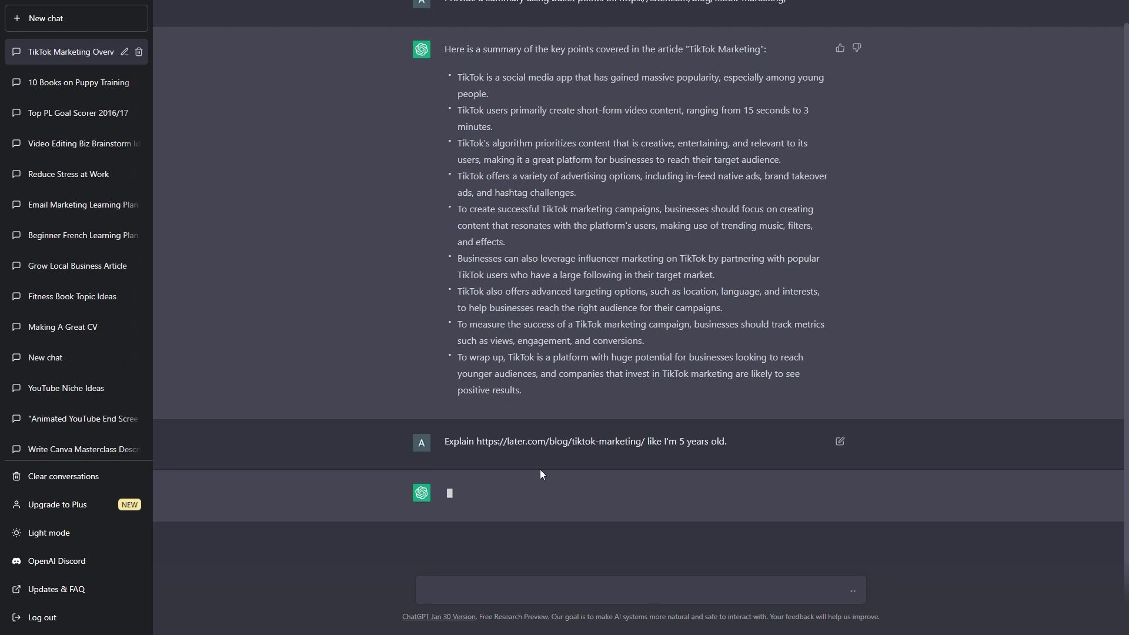